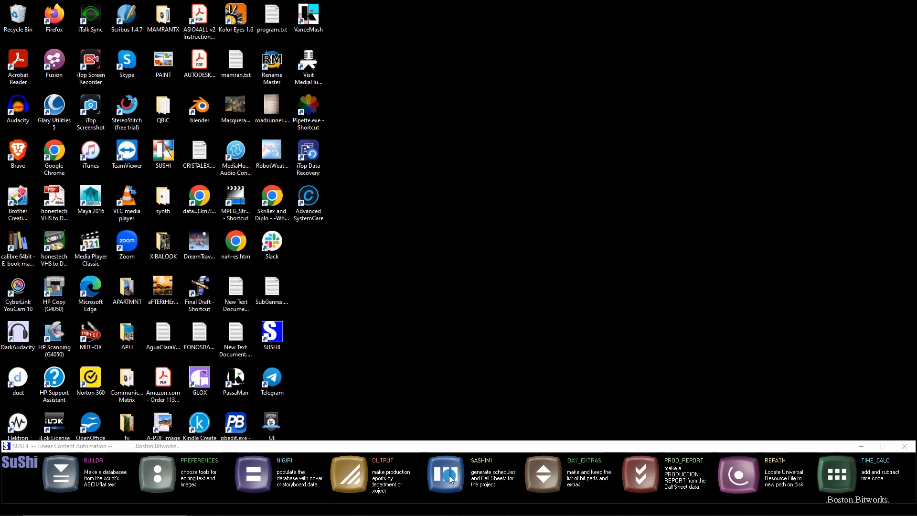
# Launch the SASHIMI scheduling module and load the SUSHI_NM script database from the XIBALBA_V14 folder
pyautogui.click(449, 475)
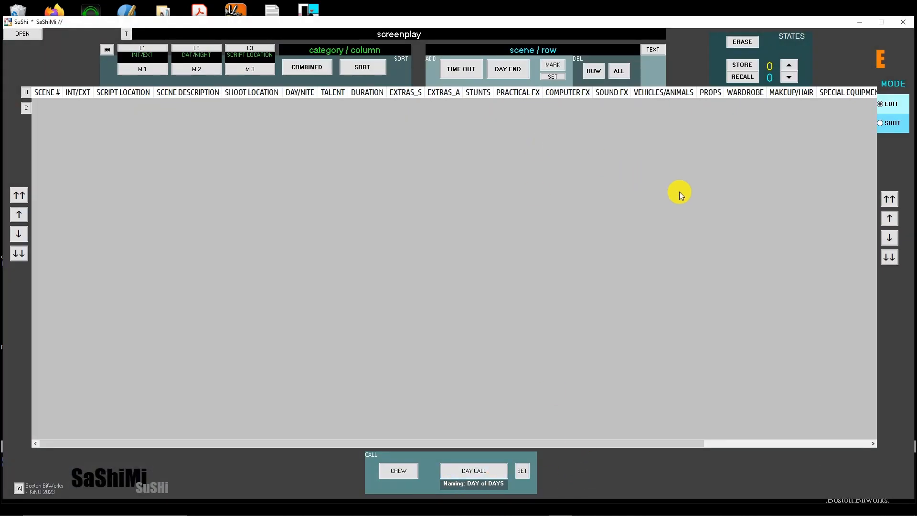
pyautogui.click(27, 37)
pyautogui.click(125, 147)
pyautogui.click(126, 148)
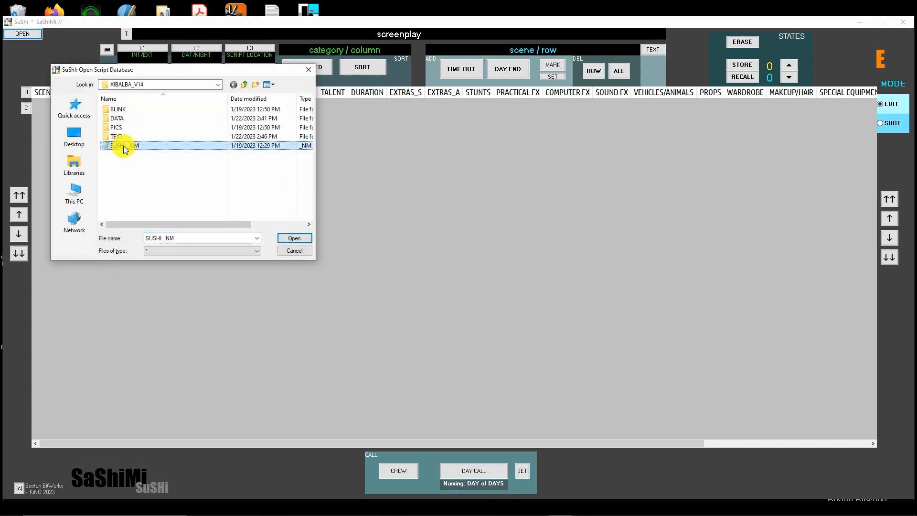
pyautogui.click(295, 238)
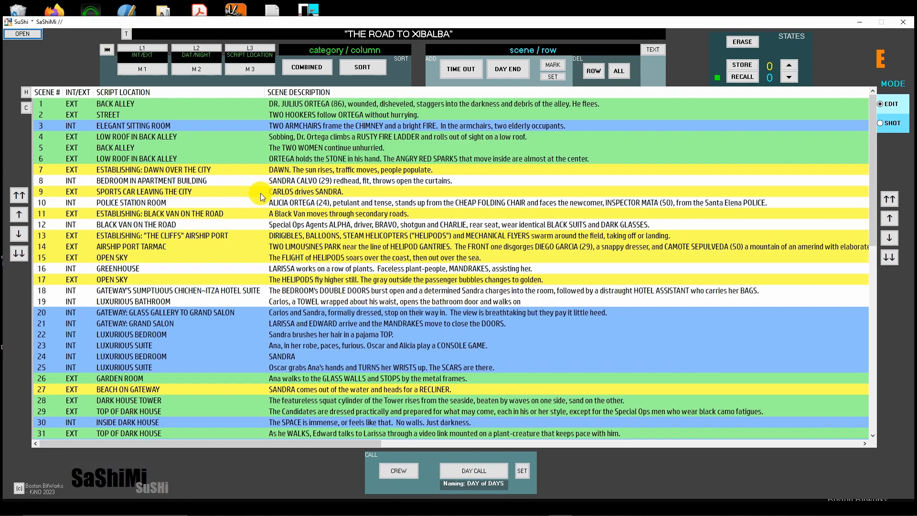
# Look through the scene rows and the breakdown columns from SCENE # across to LIGHT
pyautogui.scroll(-5, 564, 437)
pyautogui.scroll(5, 563, 438)
pyautogui.scroll(-13, 557, 445)
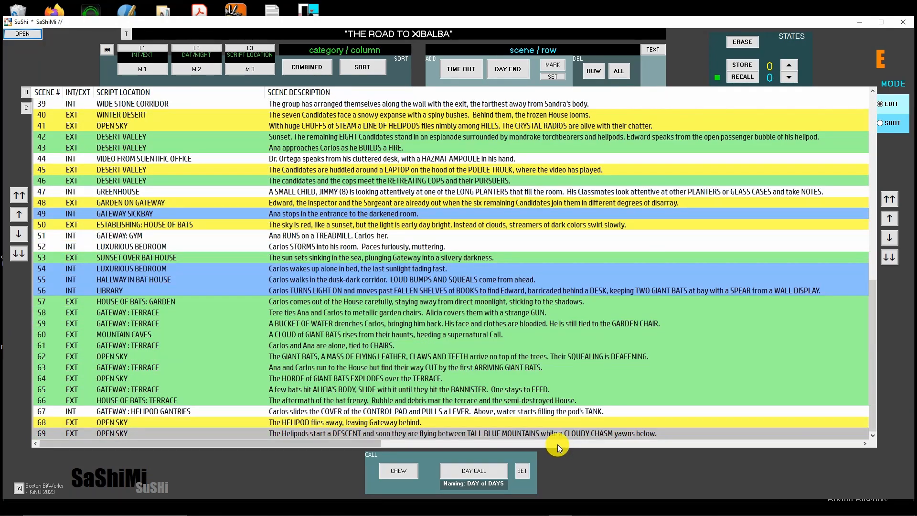
pyautogui.scroll(5, 557, 445)
pyautogui.scroll(-5, 557, 444)
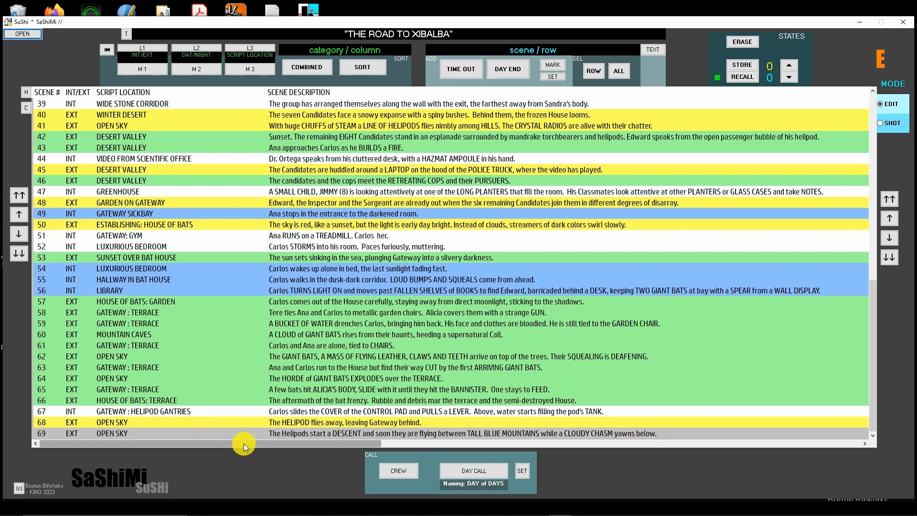
pyautogui.moveTo(282, 442); pyautogui.dragTo(124, 414)
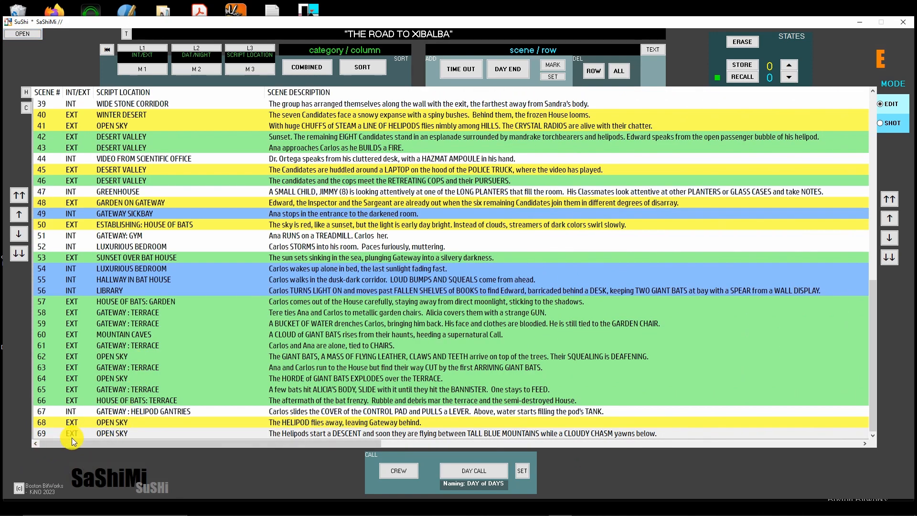
pyautogui.moveTo(73, 437); pyautogui.dragTo(440, 464)
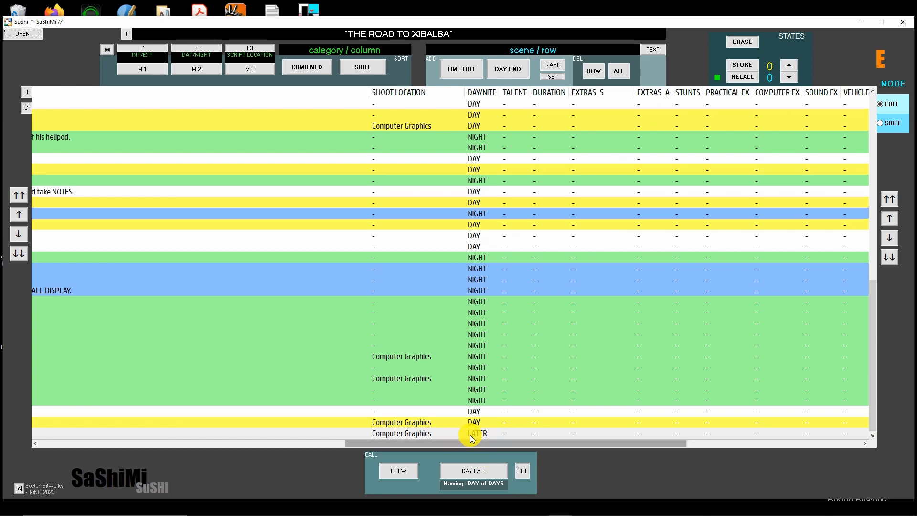
pyautogui.moveTo(465, 445); pyautogui.dragTo(739, 449)
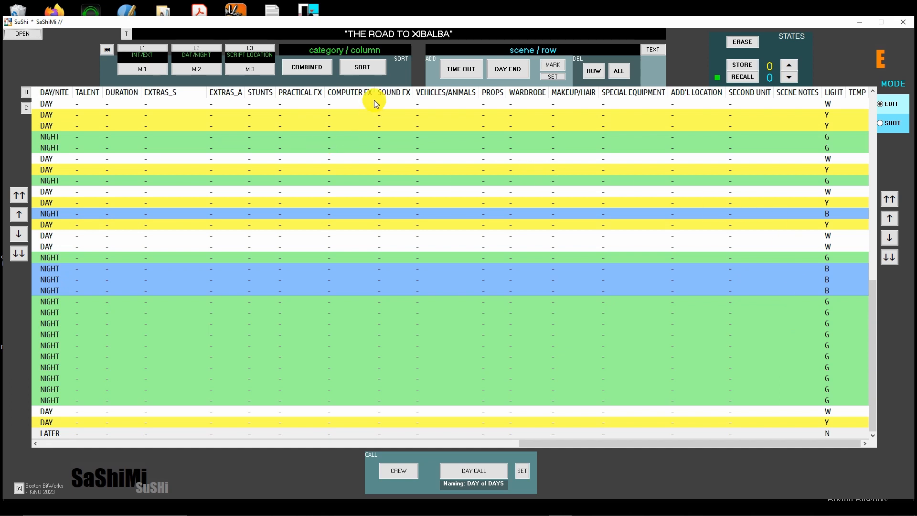
# Assign the E/I SUNSET light to scene 69 in the LIGHT column
pyautogui.click(833, 91)
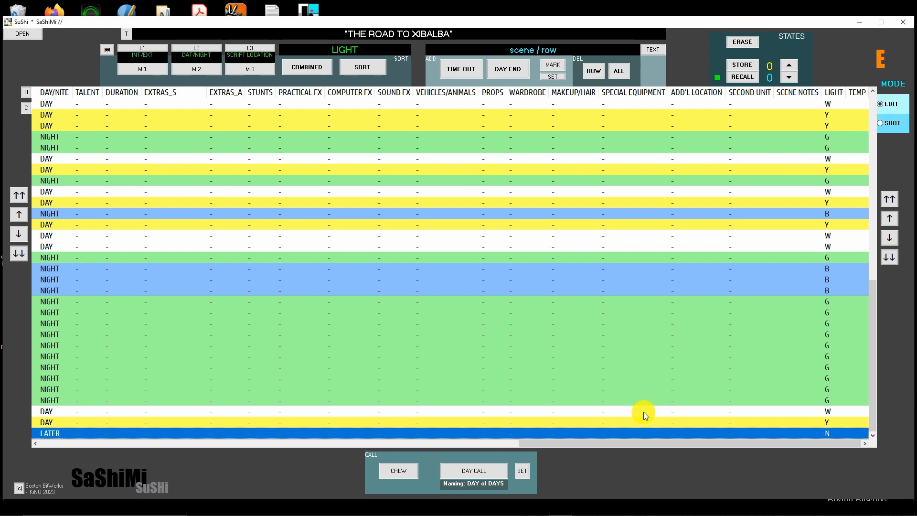
pyautogui.click(566, 432)
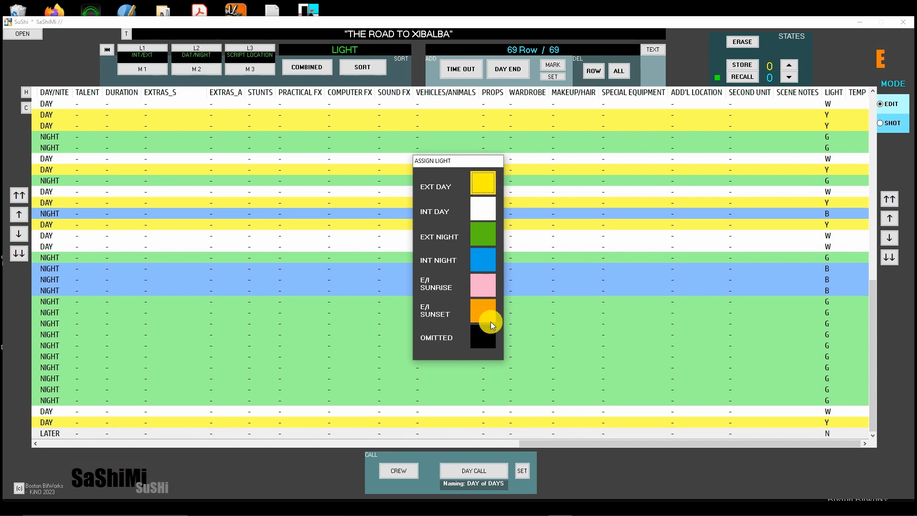
pyautogui.click(482, 312)
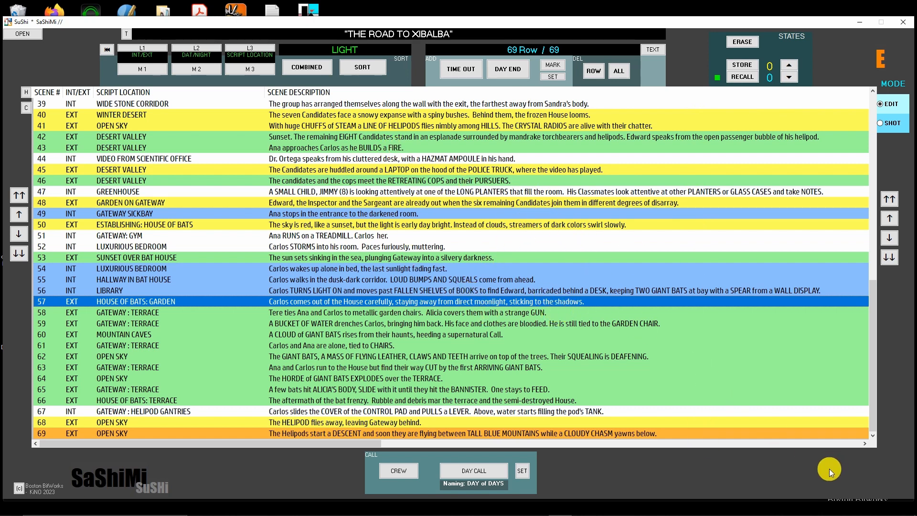
pyautogui.moveTo(790, 509)
pyautogui.click(789, 66)
pyautogui.click(788, 66)
pyautogui.click(787, 65)
pyautogui.click(788, 78)
pyautogui.click(789, 78)
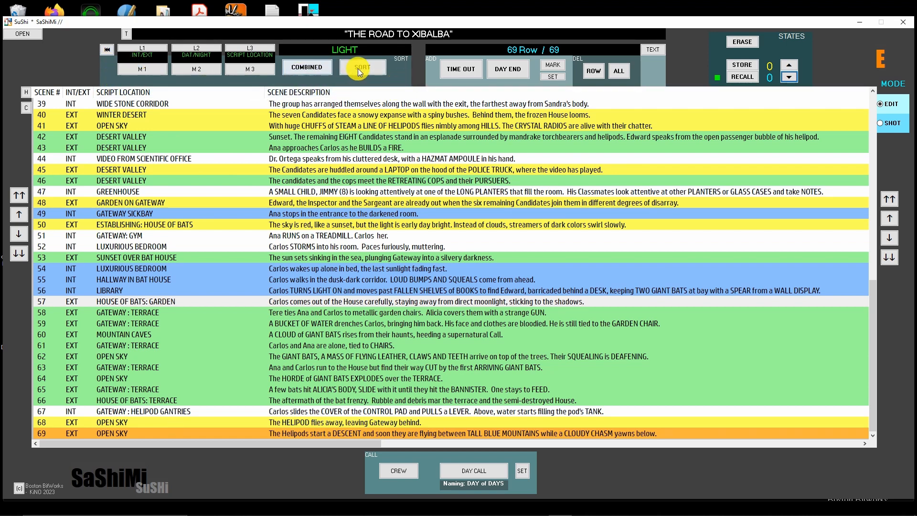
# Sort the scenes by the SCENE DESCRIPTION column and look through the sorted list
pyautogui.click(361, 93)
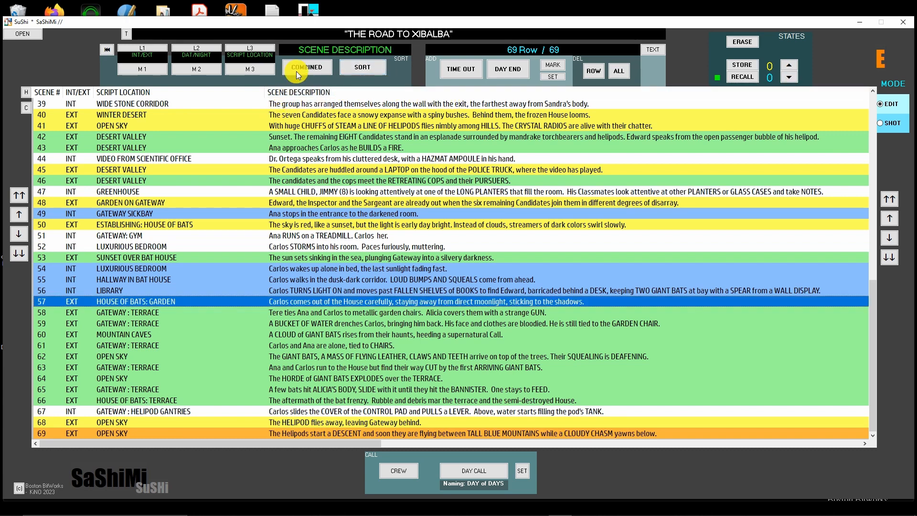
pyautogui.click(366, 68)
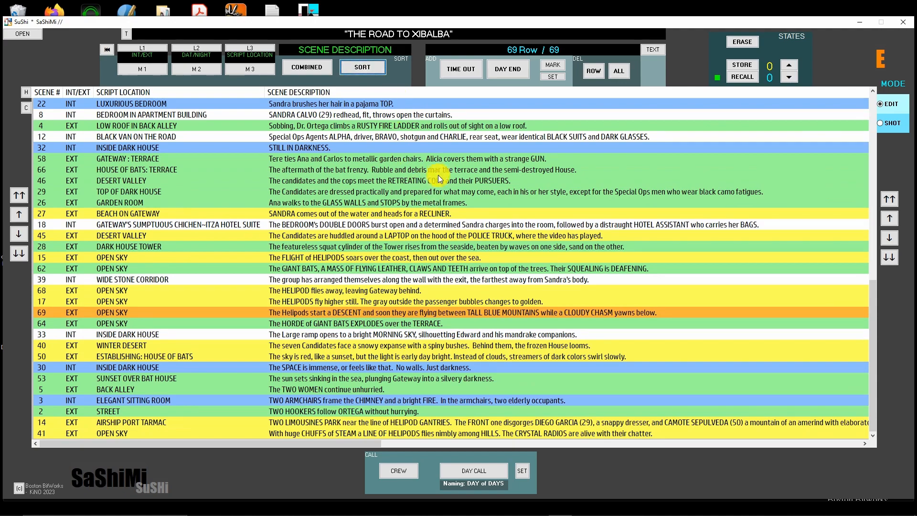
pyautogui.scroll(12, 386, 242)
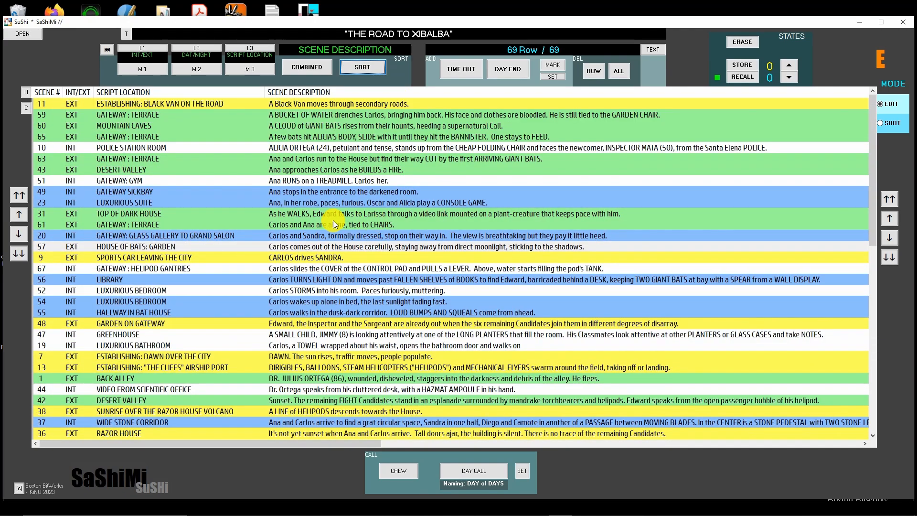
pyautogui.scroll(-6, 365, 316)
pyautogui.scroll(6, 365, 317)
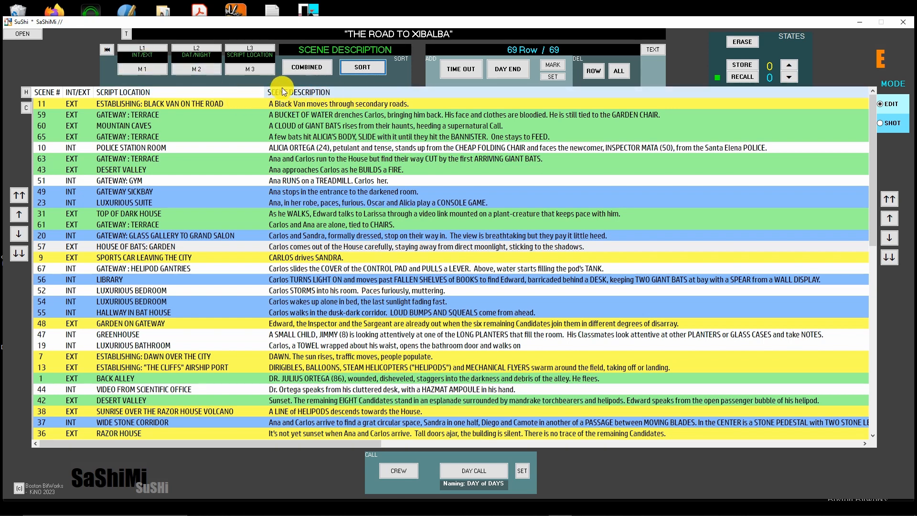
# Assign SCENE DESCRIPTION to sort level L3 and restore the scenes to their original numerical order
pyautogui.click(351, 93)
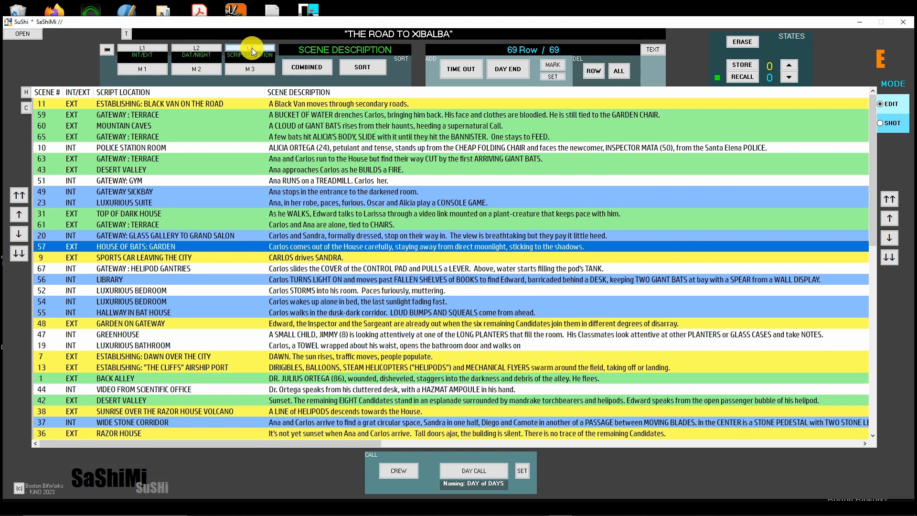
pyautogui.click(252, 48)
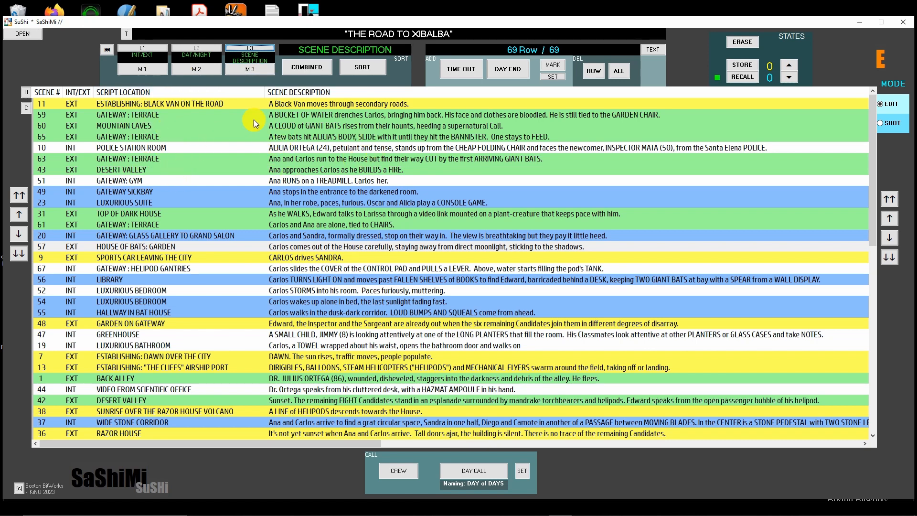
pyautogui.click(106, 50)
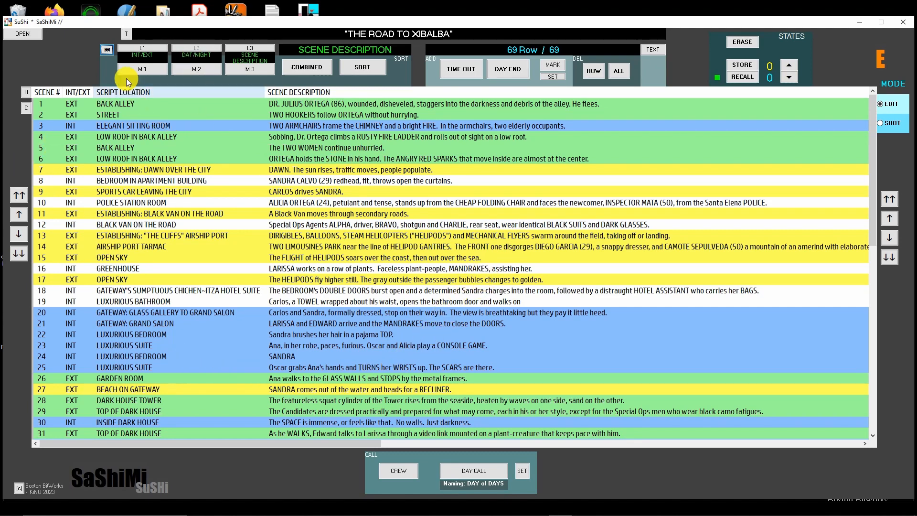
# Apply the M1, M2 and M3 sorts to the scene list in turn, and restore the original scene order
pyautogui.click(151, 70)
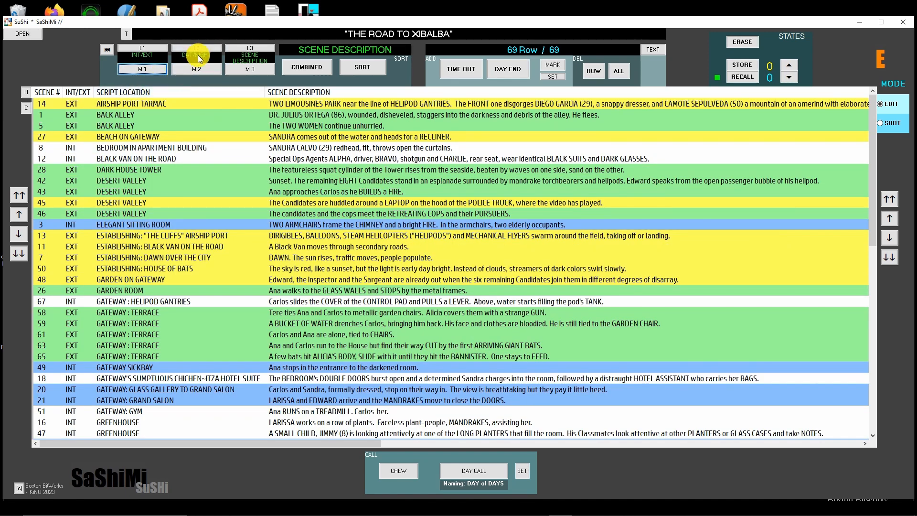
pyautogui.click(199, 70)
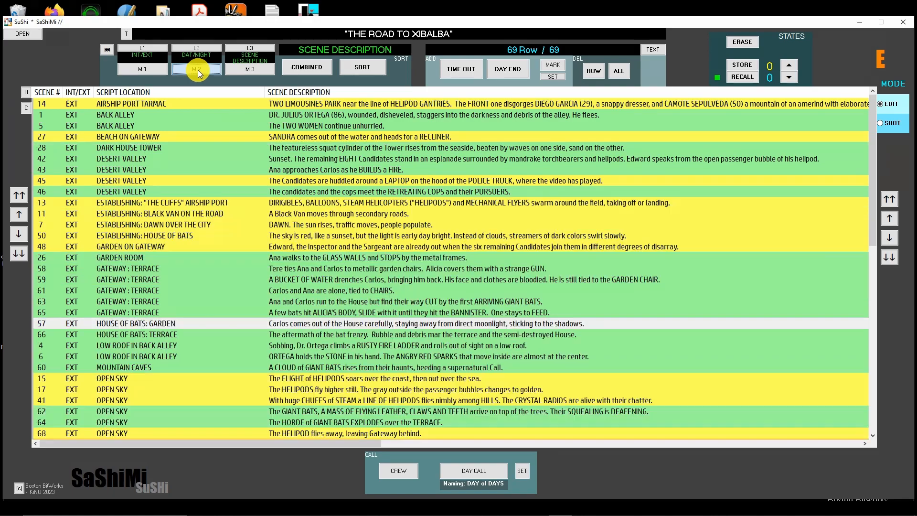
pyautogui.scroll(-10, 443, 229)
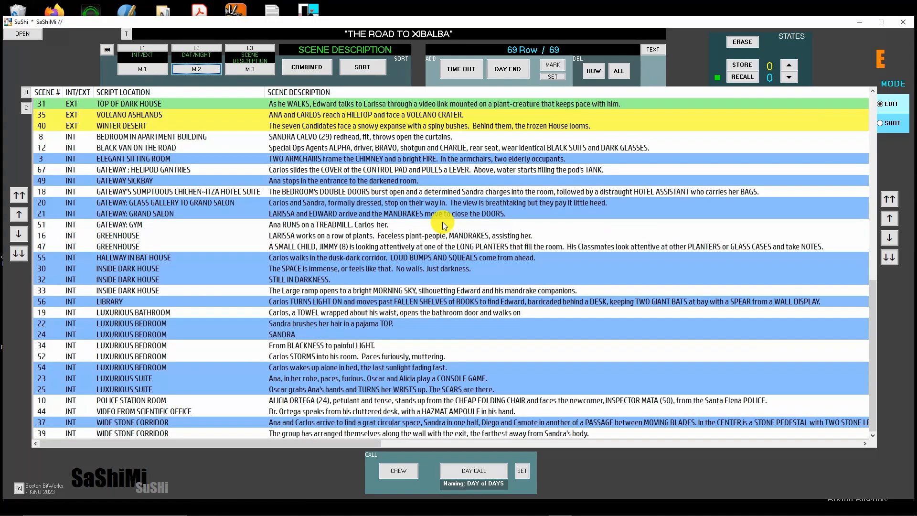
pyautogui.scroll(10, 442, 223)
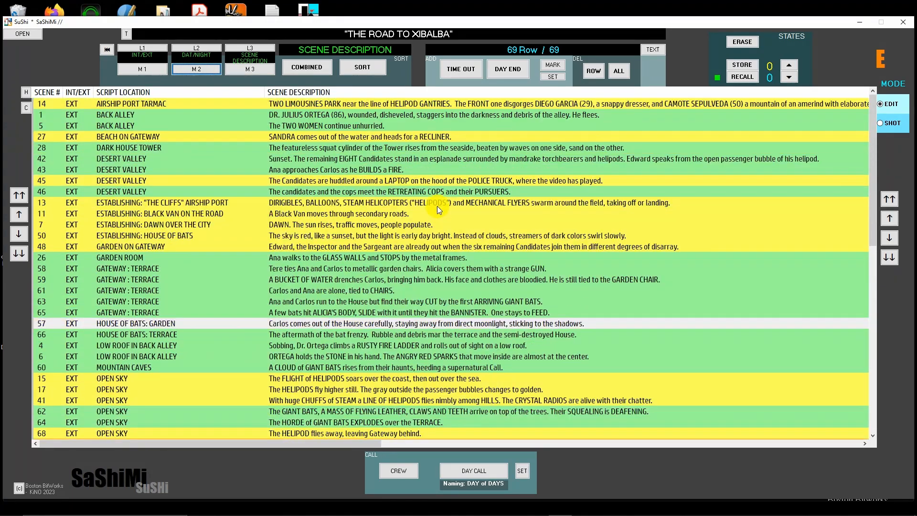
pyautogui.scroll(-13, 437, 205)
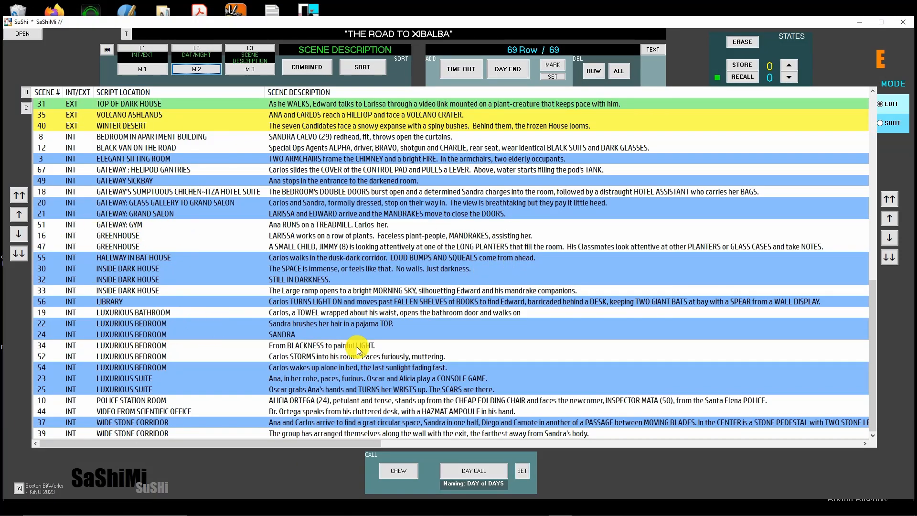
pyautogui.scroll(5, 383, 269)
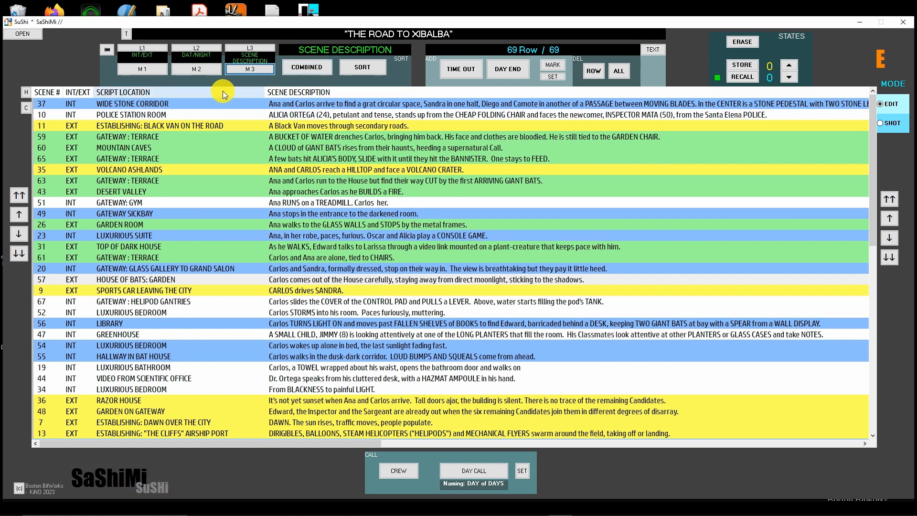
pyautogui.click(107, 51)
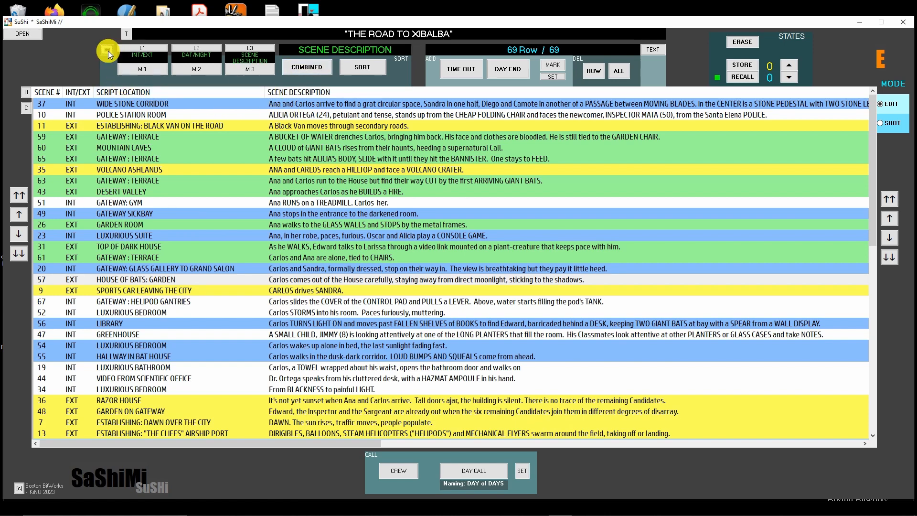
# Apply the combined sort to the scene list and look through the resulting order
pyautogui.click(307, 68)
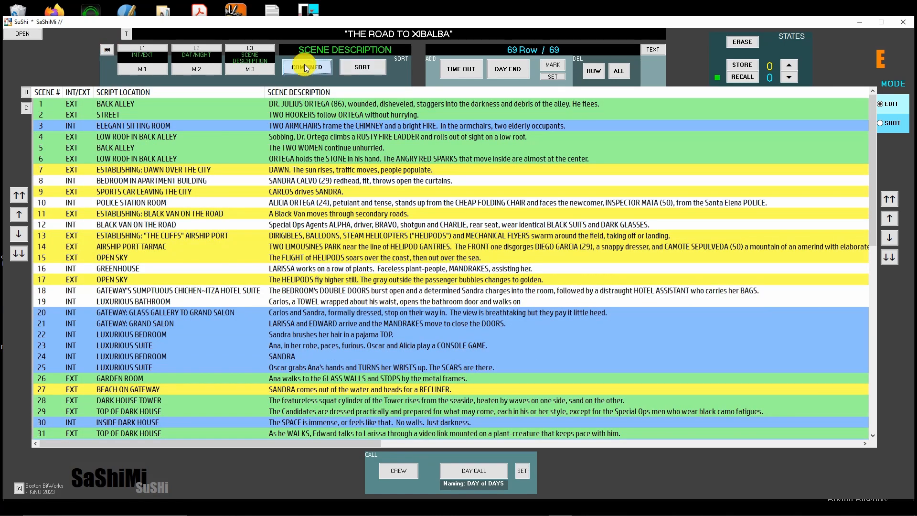
pyautogui.scroll(-12, 447, 227)
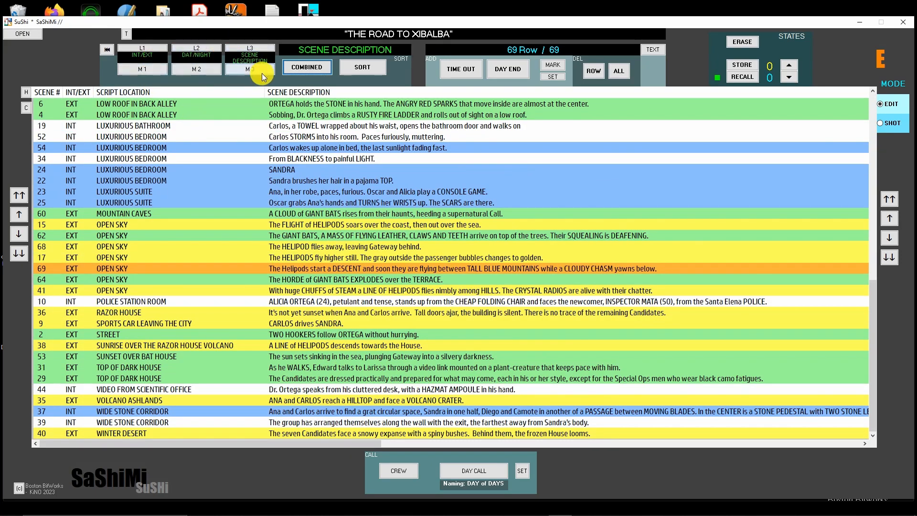
pyautogui.scroll(13, 363, 330)
pyautogui.scroll(-8, 359, 305)
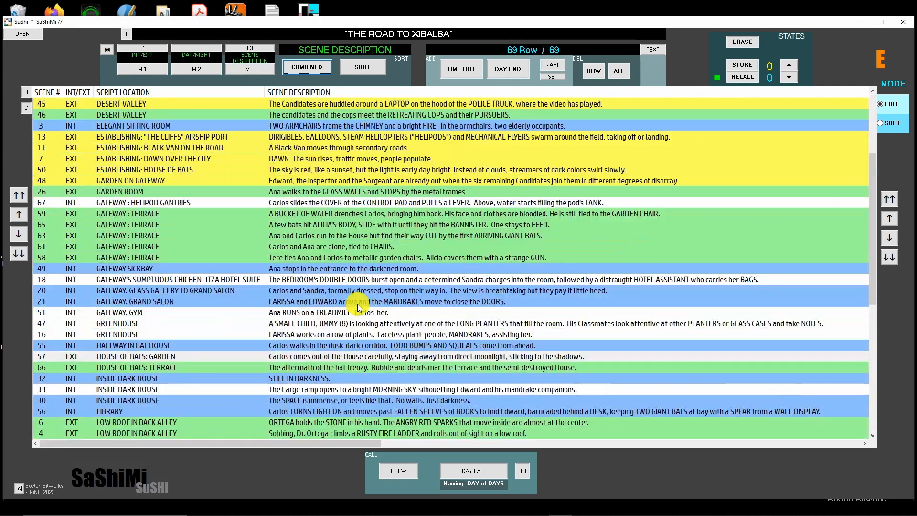
pyautogui.scroll(6, 360, 297)
pyautogui.scroll(2, 361, 291)
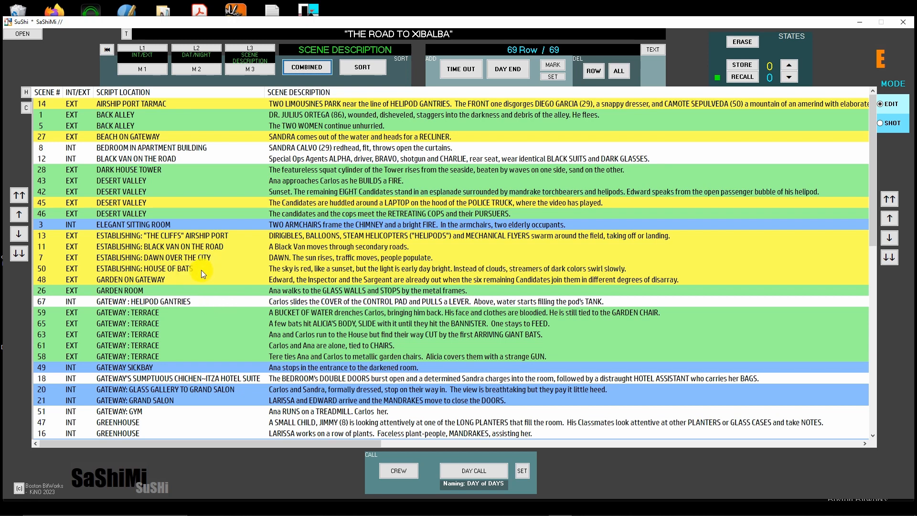
# Move scene 67 (GATEWAY : HELIPOD GANTRIES) up one row above scene 26, and select scene 58
pyautogui.click(163, 306)
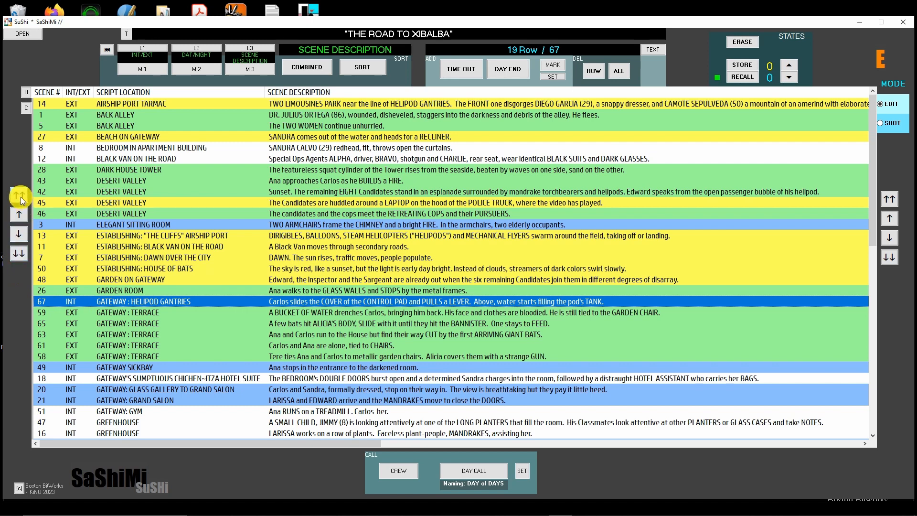
pyautogui.click(21, 214)
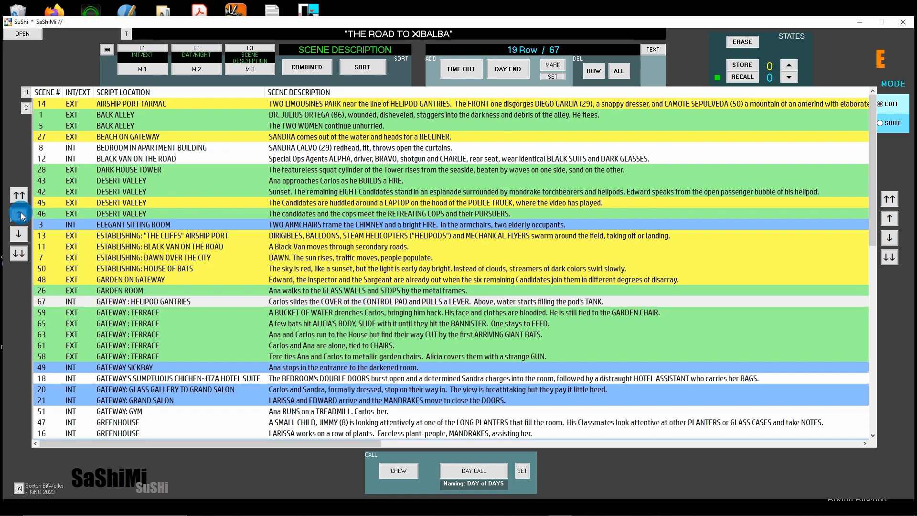
pyautogui.click(286, 313)
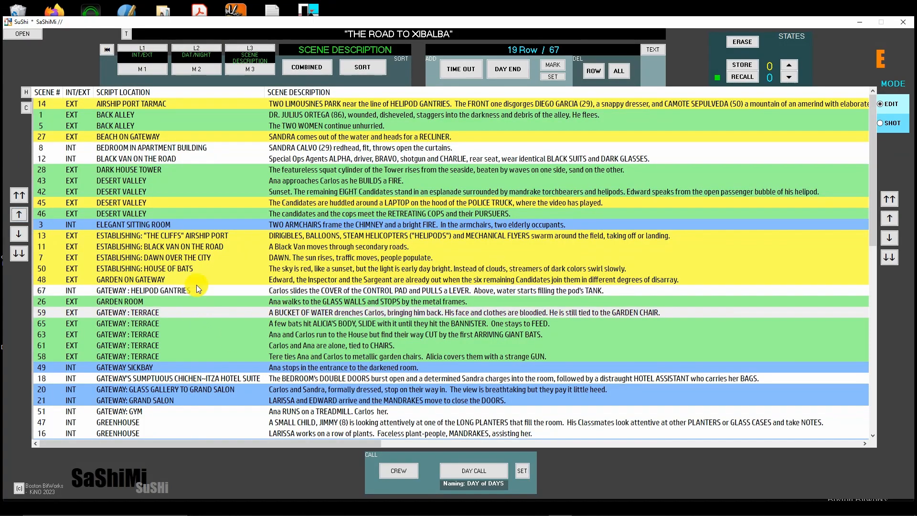
pyautogui.click(167, 355)
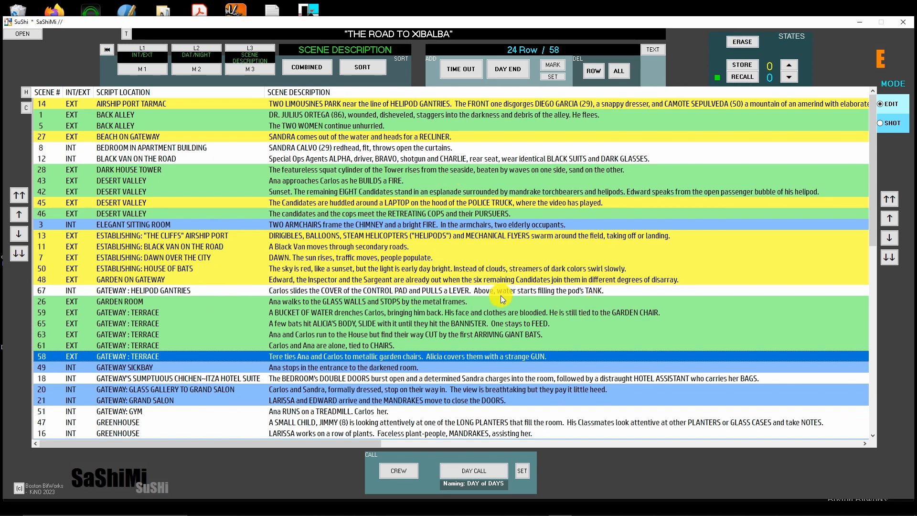
# Store the current scene order in state slot 2
pyautogui.click(789, 65)
pyautogui.click(790, 65)
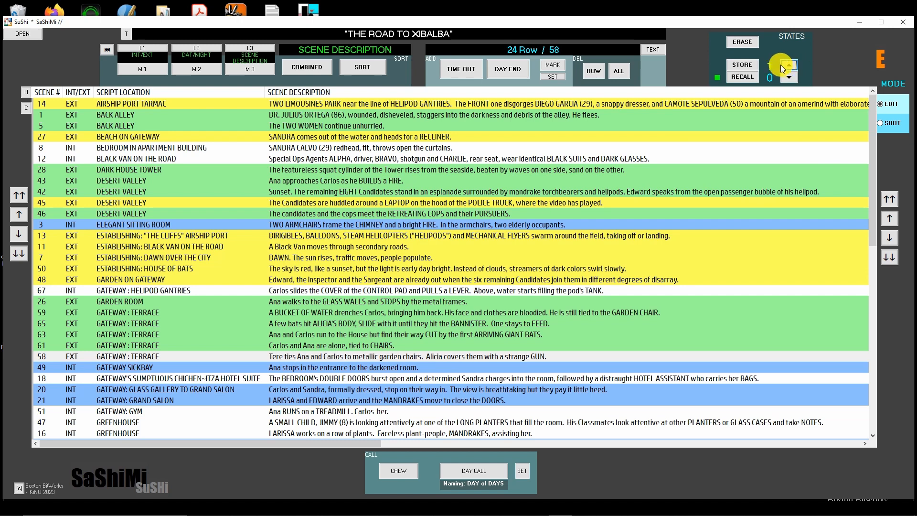
pyautogui.click(744, 77)
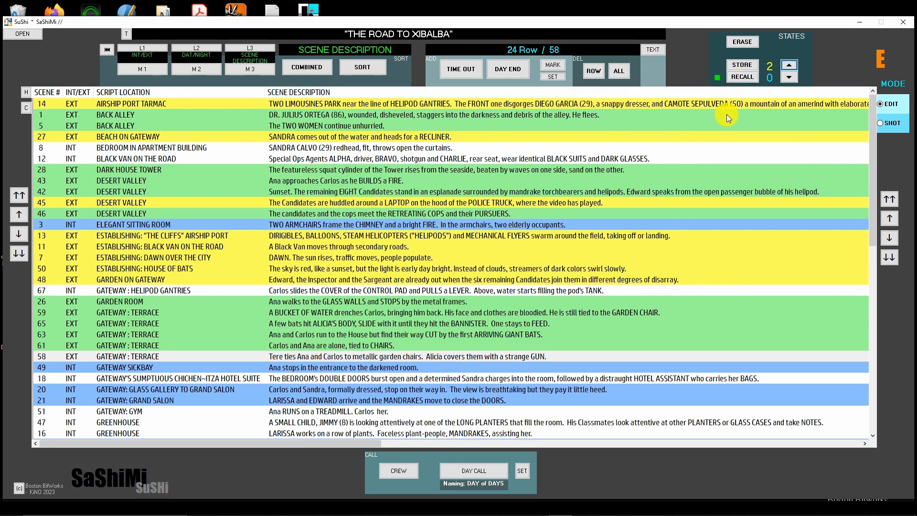
pyautogui.click(743, 64)
pyautogui.scroll(-6, 696, 198)
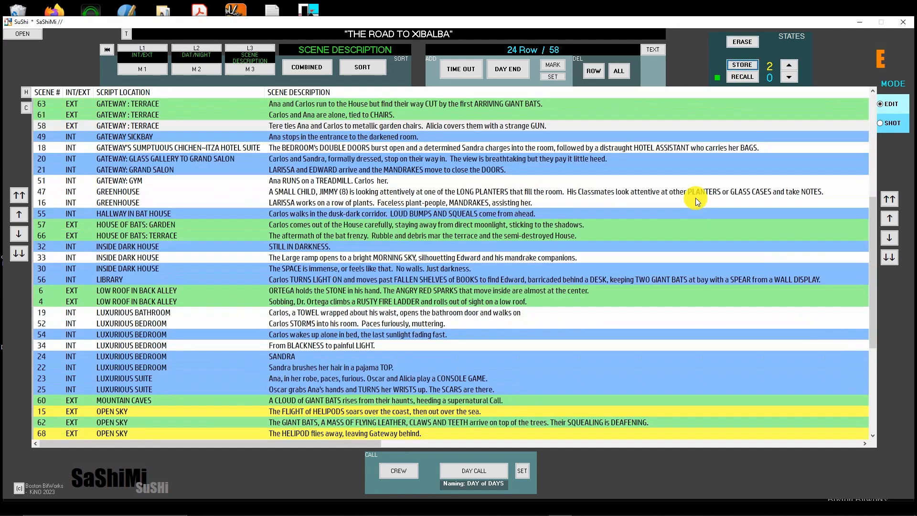
pyautogui.scroll(-7, 679, 209)
pyautogui.scroll(10, 703, 182)
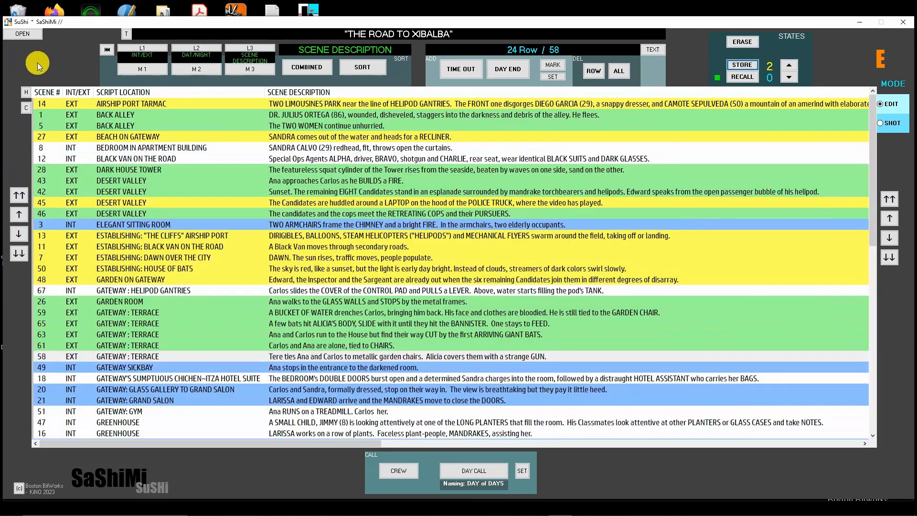
# Reload the script database and recall the scene order stored in state 2
pyautogui.click(22, 34)
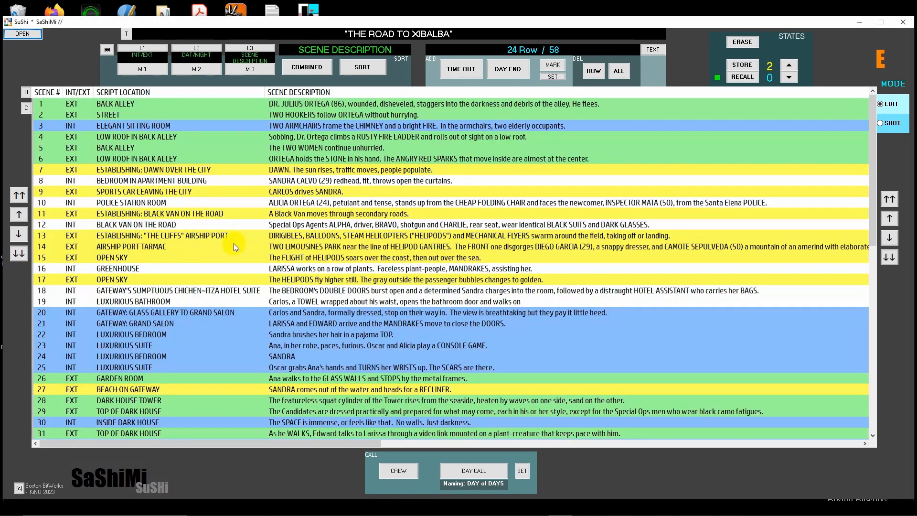
pyautogui.scroll(-7, 372, 234)
pyautogui.scroll(7, 381, 239)
pyautogui.click(743, 76)
pyautogui.scroll(-8, 657, 312)
pyautogui.scroll(6, 650, 297)
pyautogui.scroll(-7, 652, 293)
pyautogui.scroll(8, 655, 280)
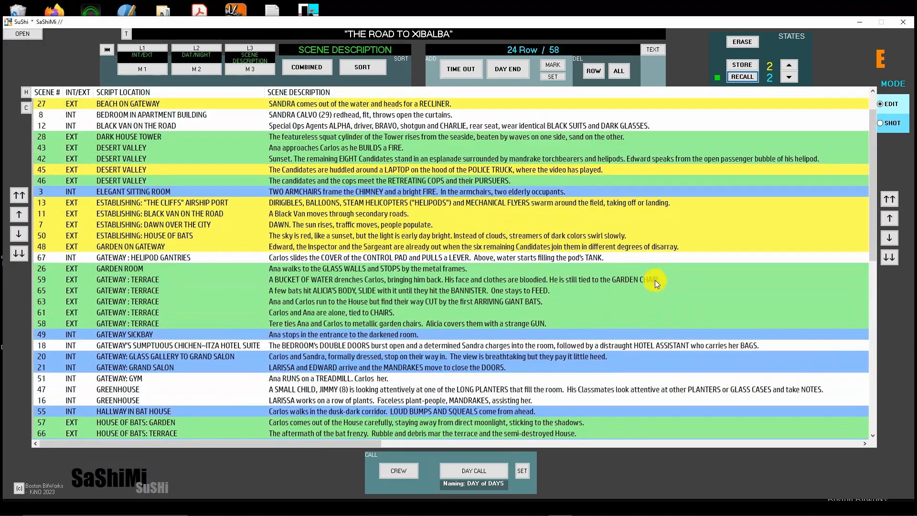
pyautogui.scroll(3, 655, 280)
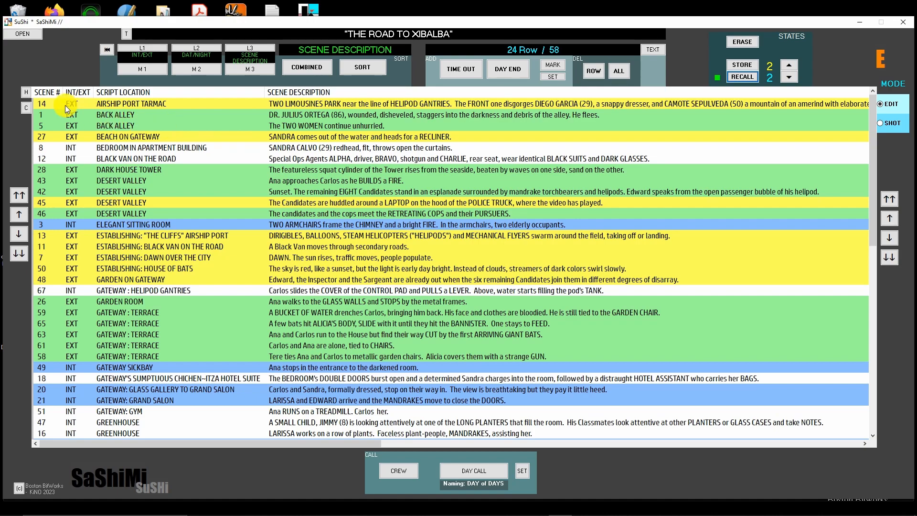
# Insert a COMPANY MOVE time out of 1:00 above scene 1, with "-asdfghjkvb" as its address text
pyautogui.scroll(-6, 316, 184)
pyautogui.scroll(6, 315, 176)
pyautogui.click(296, 114)
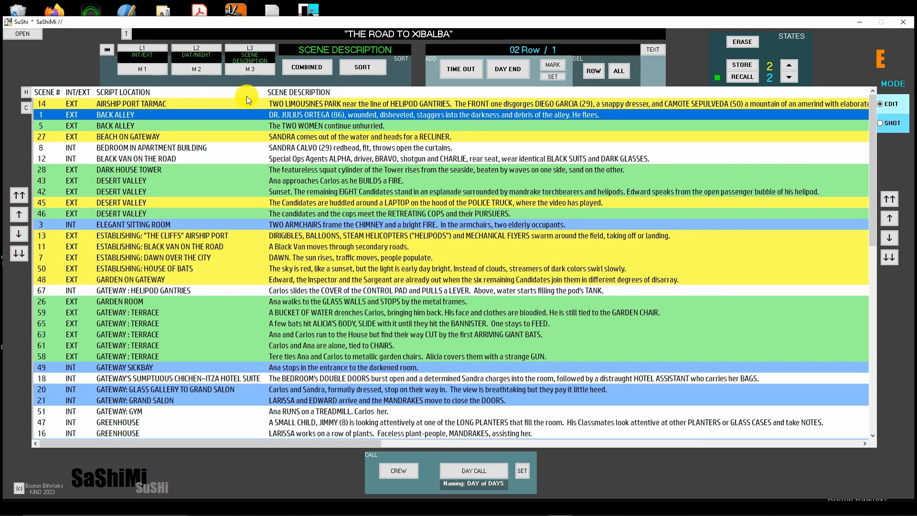
pyautogui.click(474, 74)
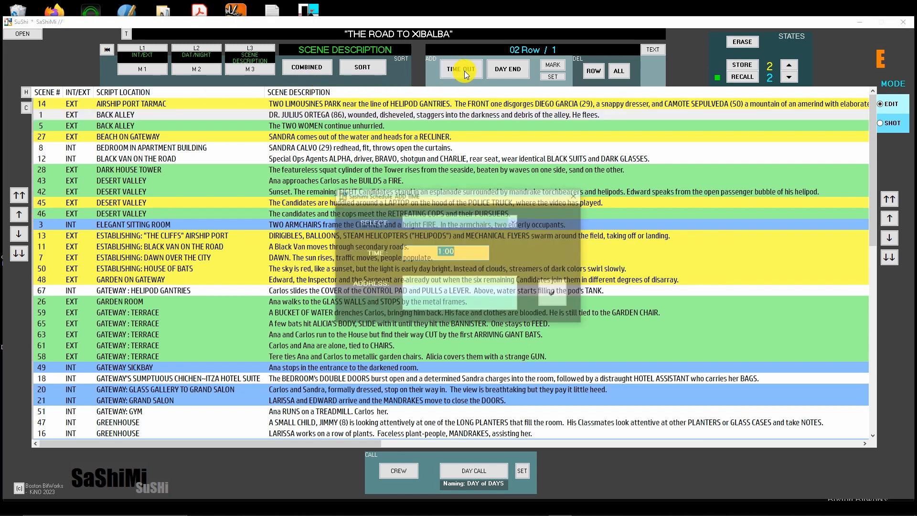
pyautogui.click(511, 218)
pyautogui.click(515, 220)
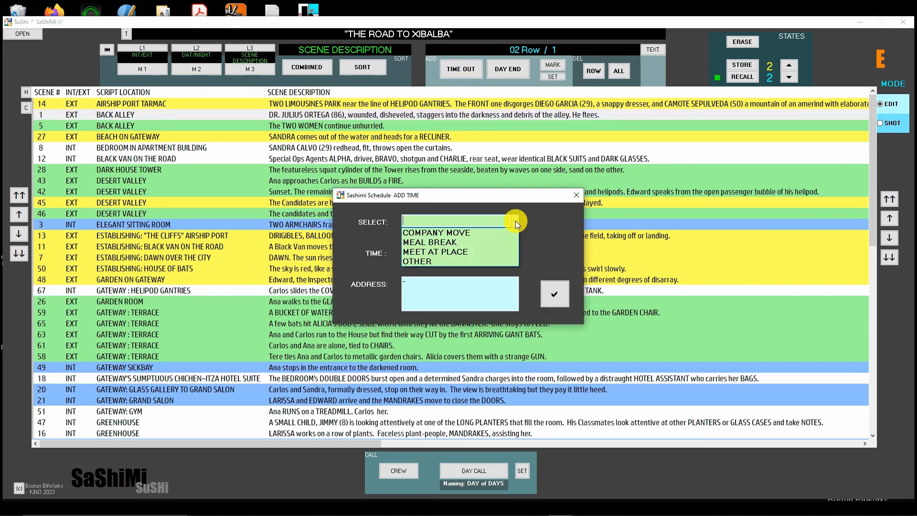
pyautogui.click(444, 232)
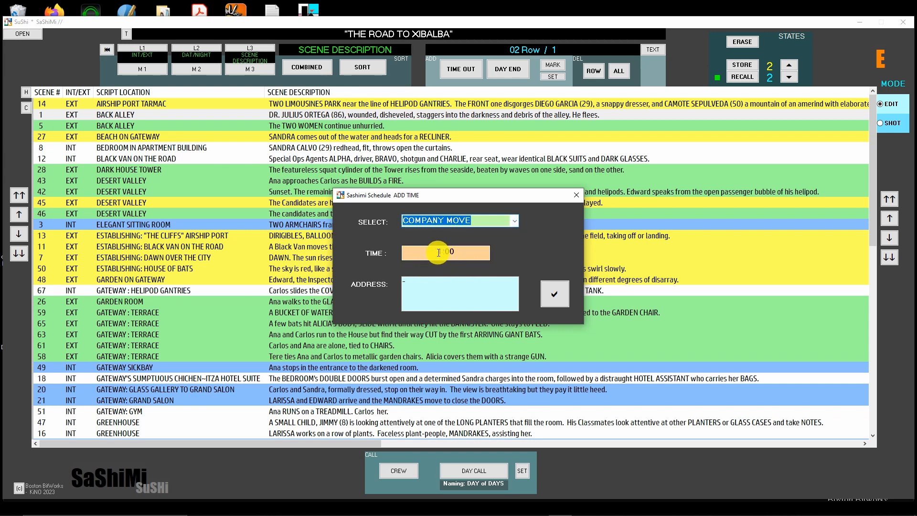
pyautogui.click(425, 289)
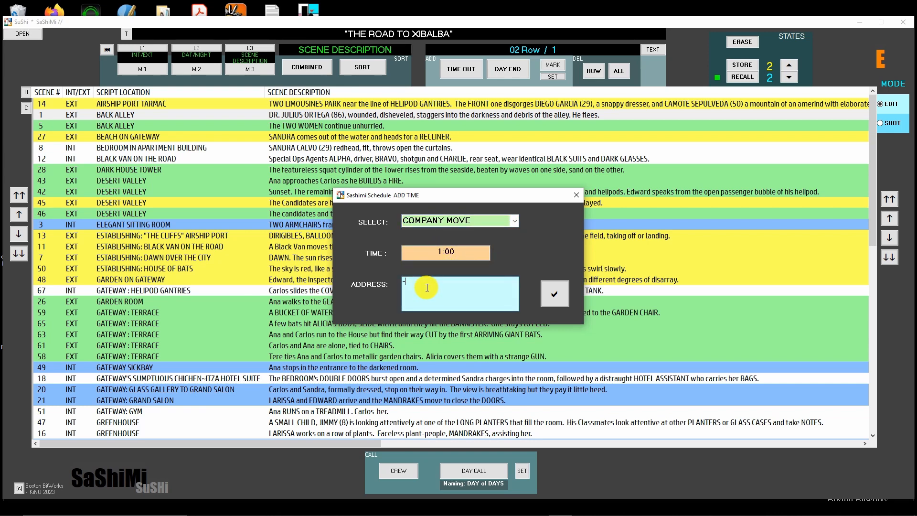
pyautogui.write('-asdfghjk')
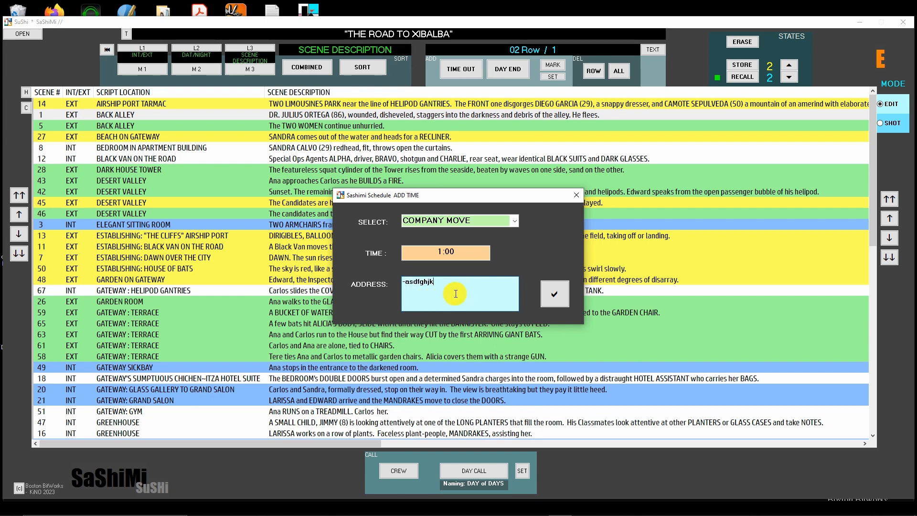
pyautogui.write('vb')
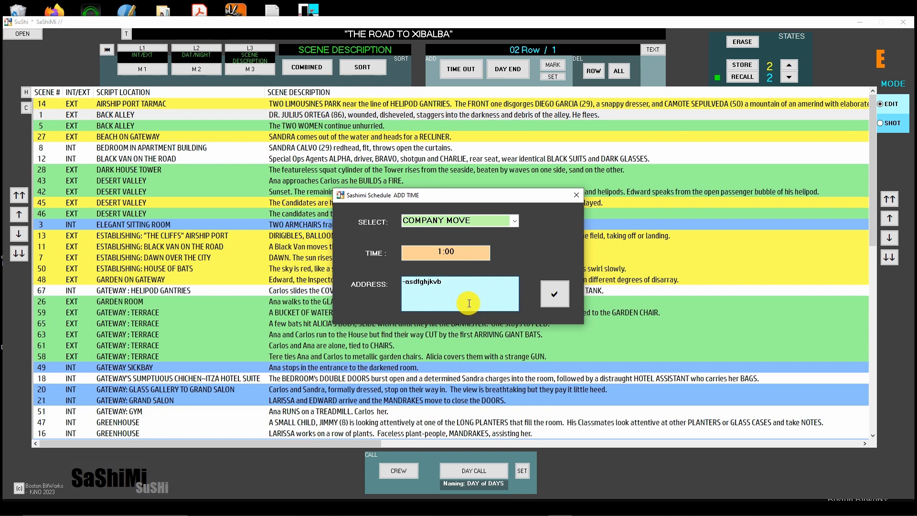
pyautogui.click(559, 292)
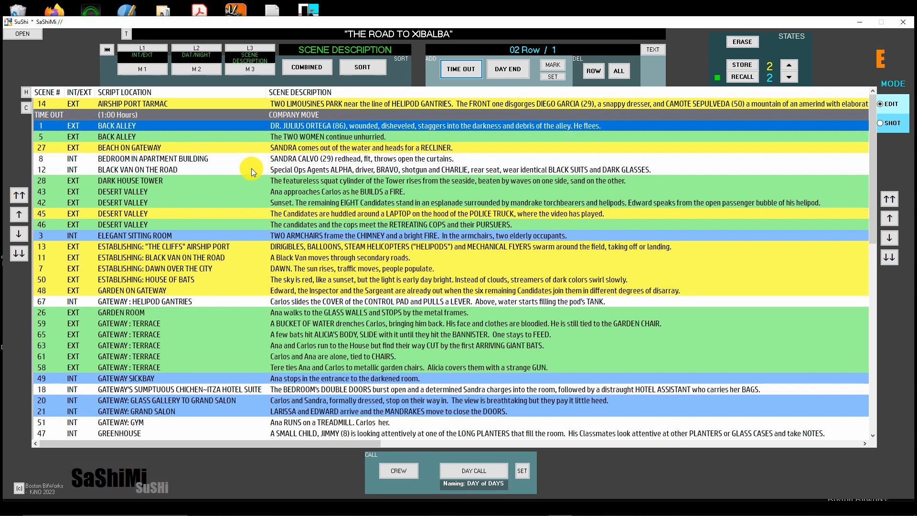
# Insert another COMPANY MOVE time out of 1:00 above scene 27 (BEACH ON GATEWAY)
pyautogui.click(294, 139)
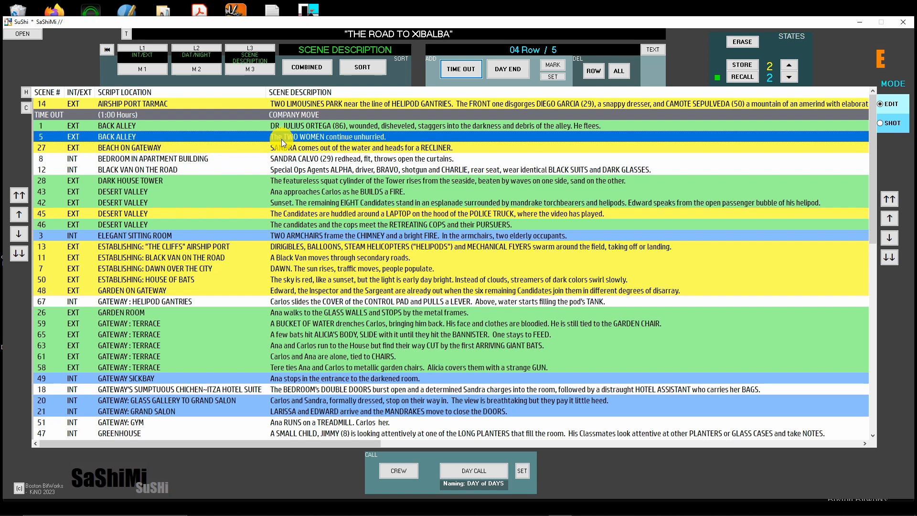
pyautogui.press('Down')
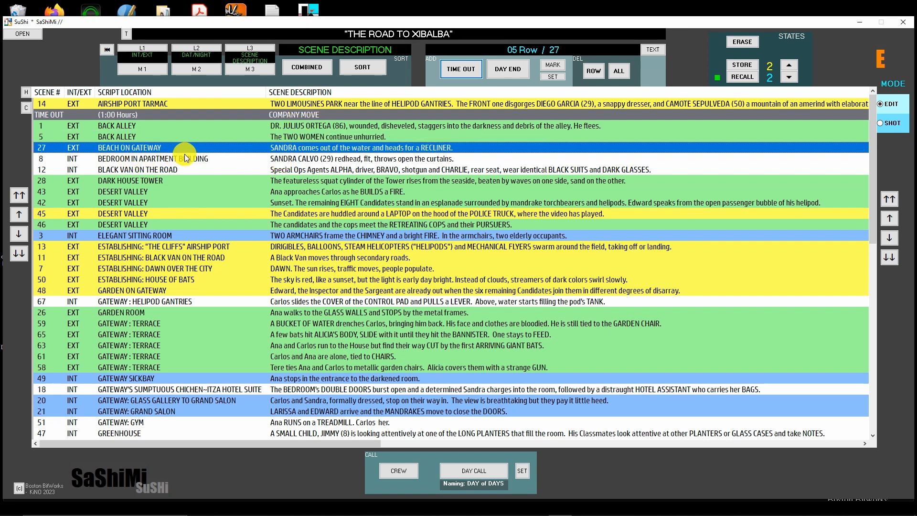
pyautogui.click(462, 69)
pyautogui.click(514, 220)
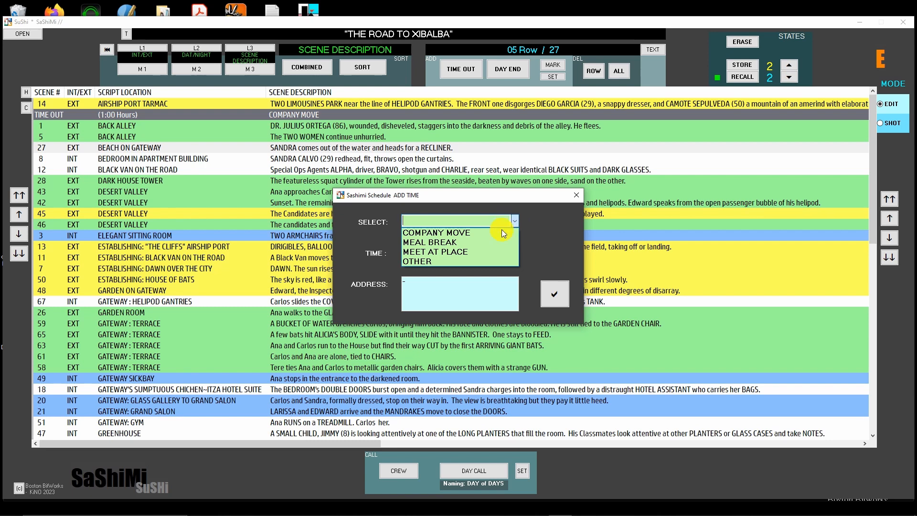
pyautogui.click(469, 234)
pyautogui.click(556, 295)
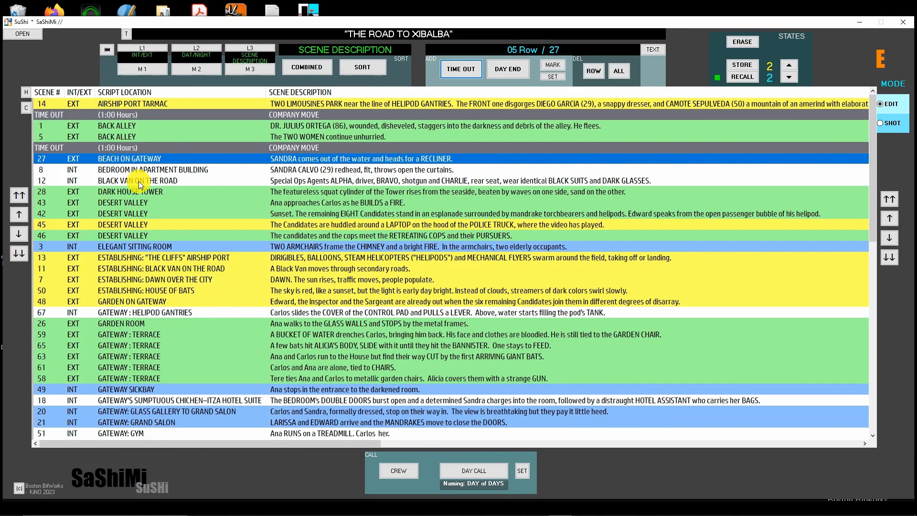
# Insert day-end markers above scenes 28, 13, 26, 49, 42 and 7 to split the list into shooting days
pyautogui.click(274, 194)
pyautogui.click(508, 69)
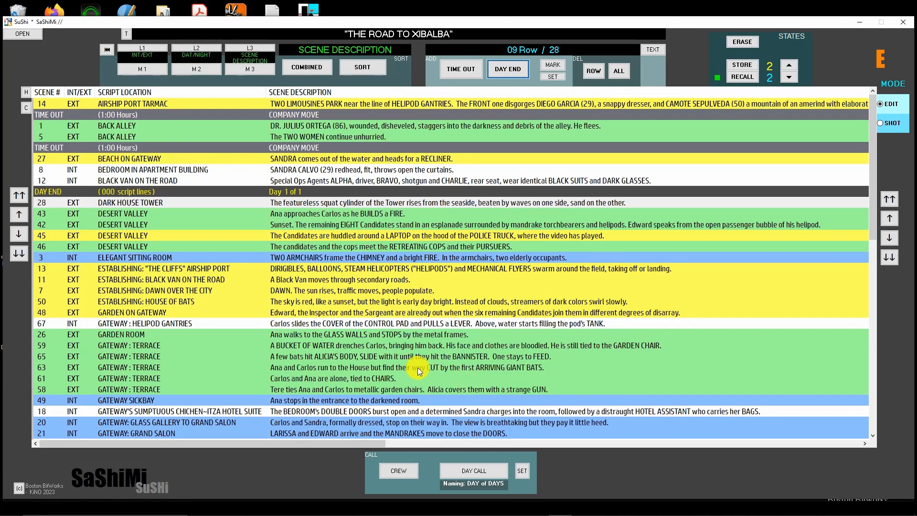
pyautogui.click(292, 267)
pyautogui.click(511, 66)
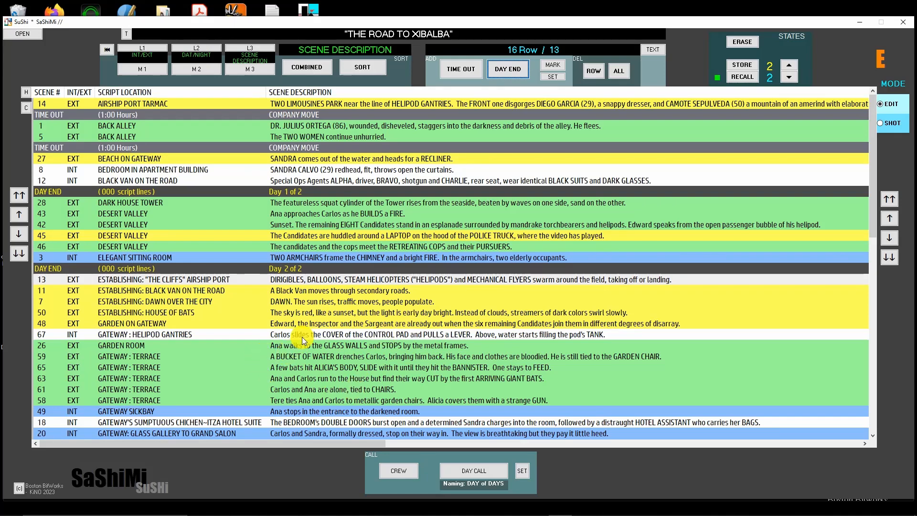
pyautogui.click(297, 347)
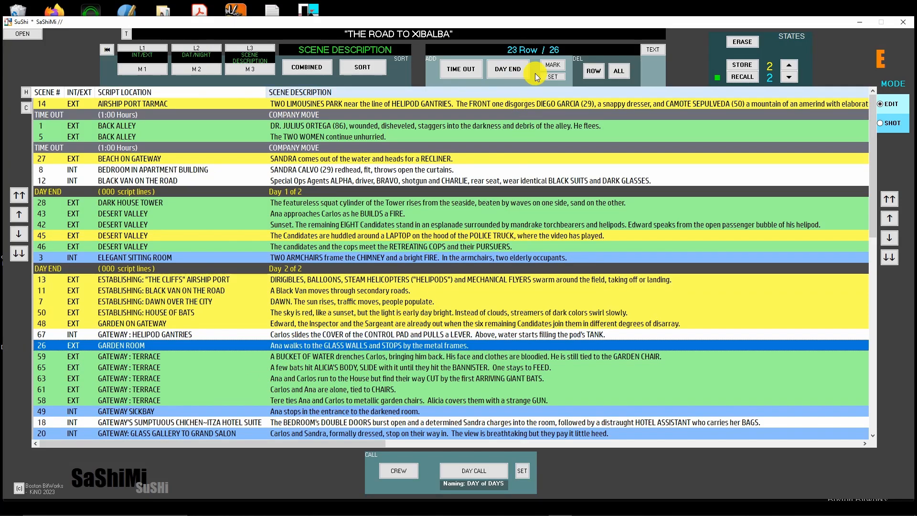
pyautogui.click(495, 71)
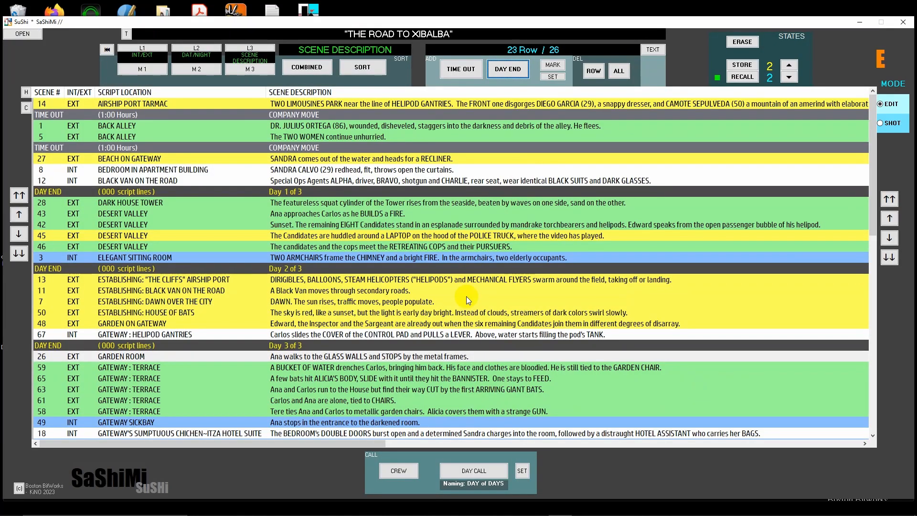
pyautogui.click(317, 228)
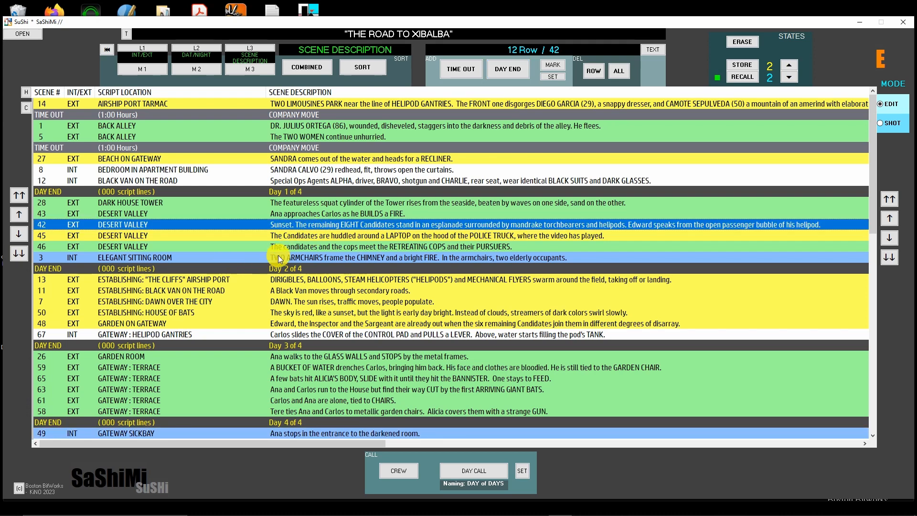
pyautogui.click(512, 72)
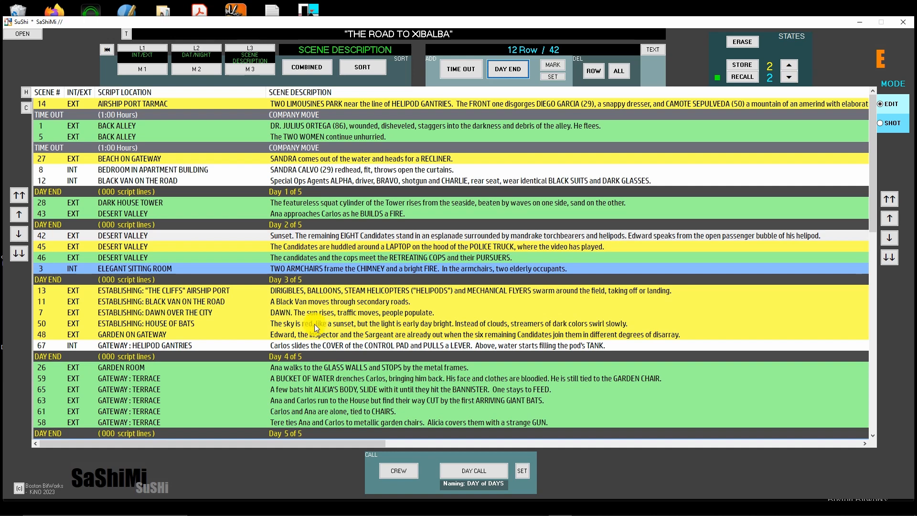
pyautogui.click(308, 313)
pyautogui.click(508, 68)
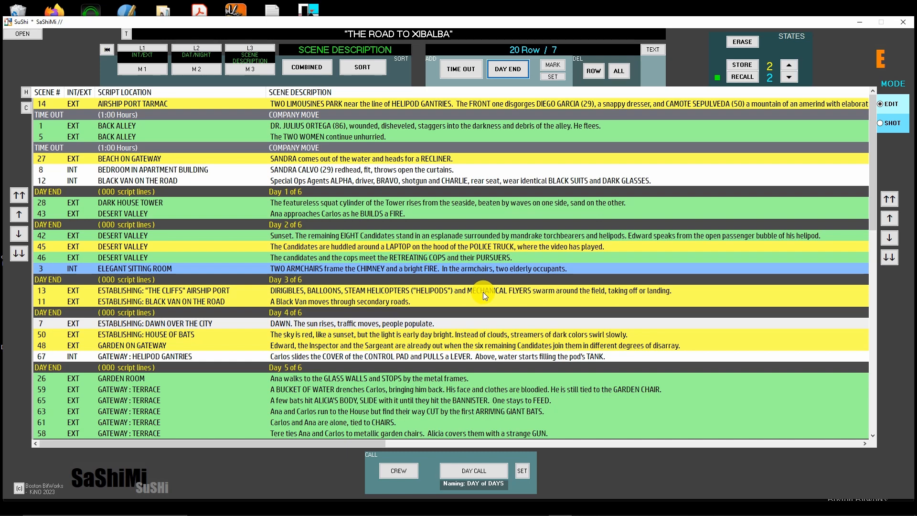
# Enter the script supervisor's full name with a count of 1 in the crew card and recalculate the meal counts
pyautogui.click(400, 471)
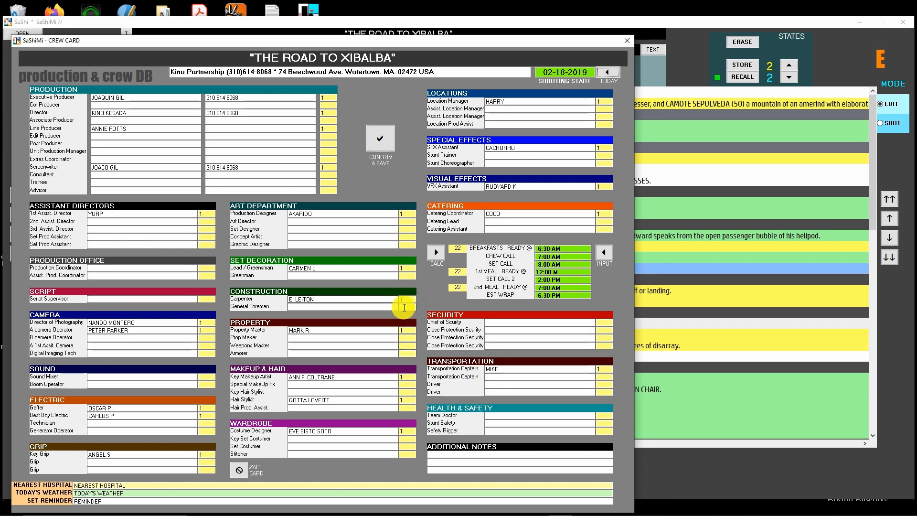
pyautogui.moveTo(451, 511)
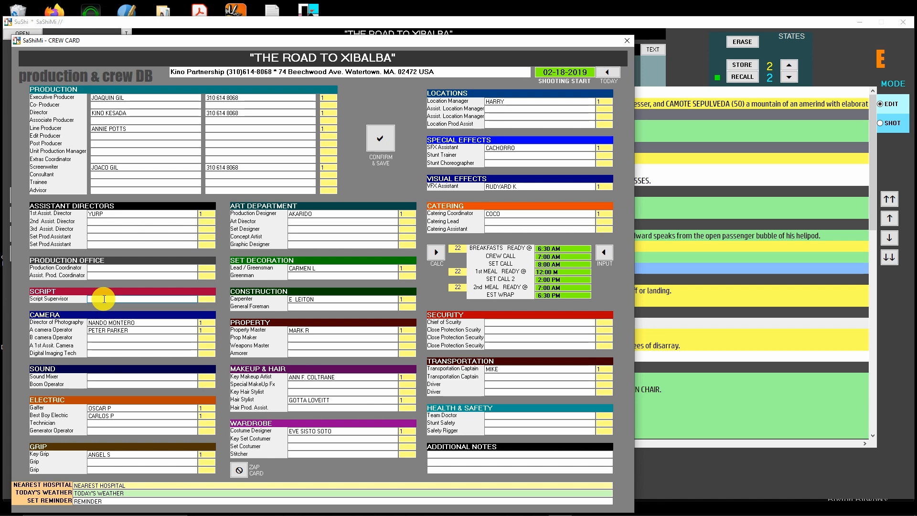
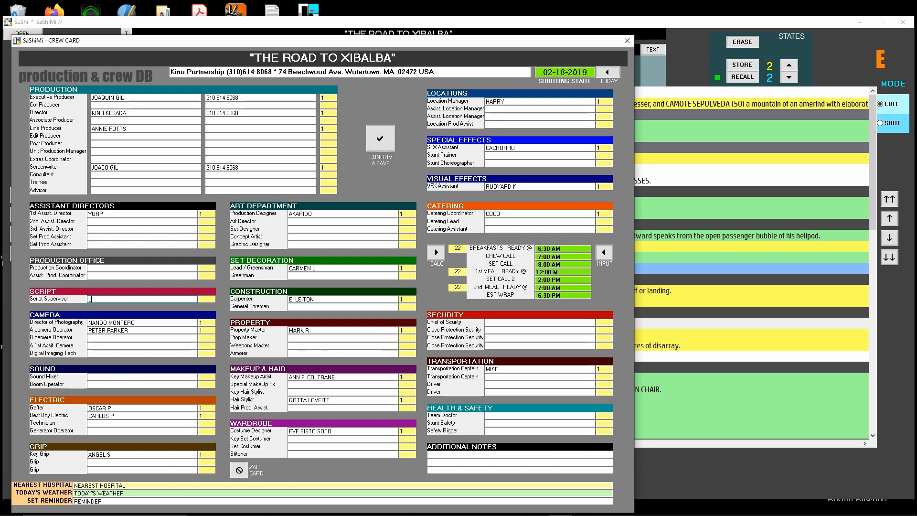
pyautogui.click(438, 255)
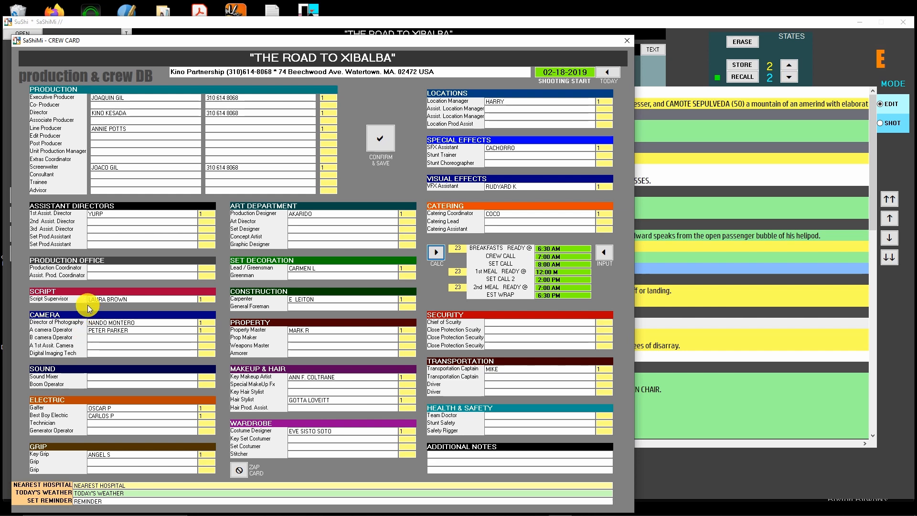
# Confirm and save the updated crew card, and return to the scene schedule
pyautogui.moveTo(89, 299); pyautogui.dragTo(138, 307)
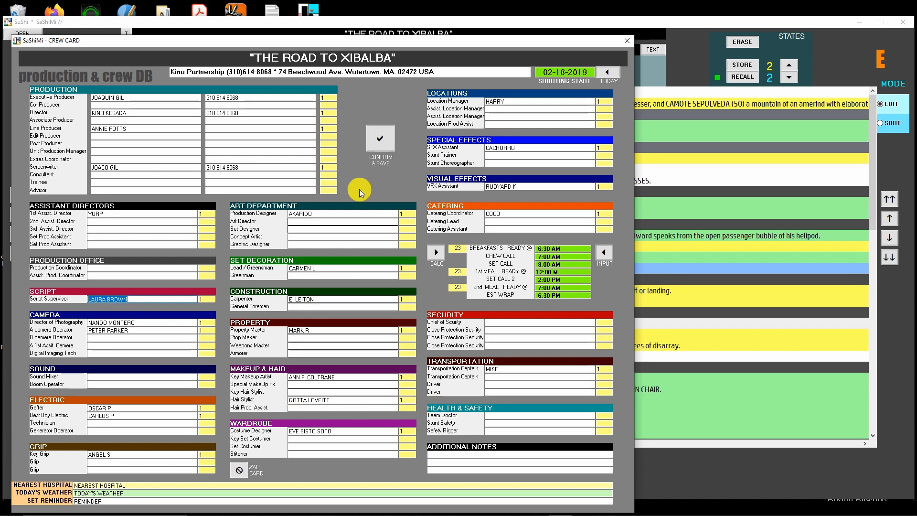
pyautogui.click(378, 147)
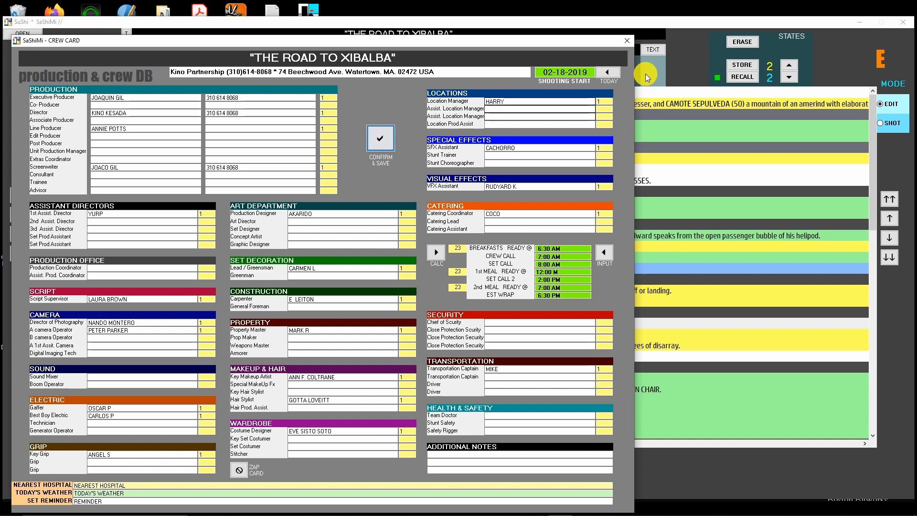
pyautogui.click(626, 43)
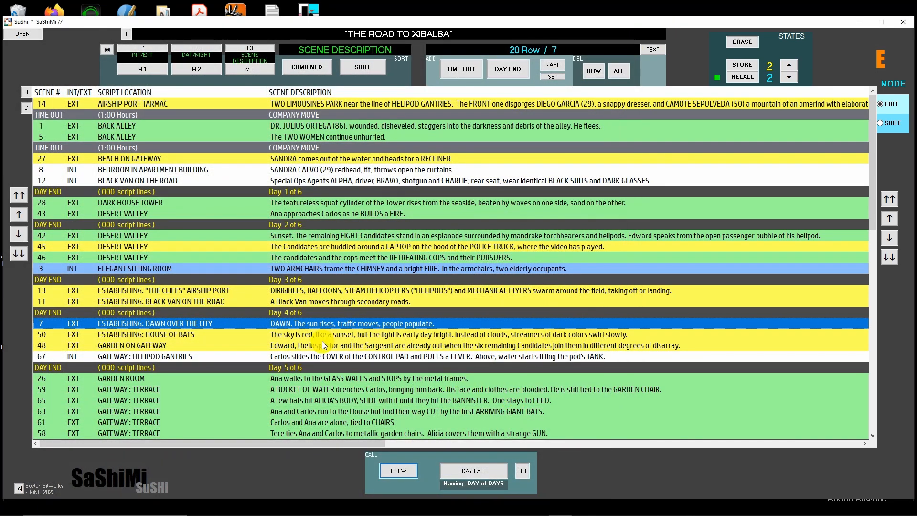
# Generate the day call for shooting day 2 of 6 and read through its call sheet down to the crew list
pyautogui.click(361, 191)
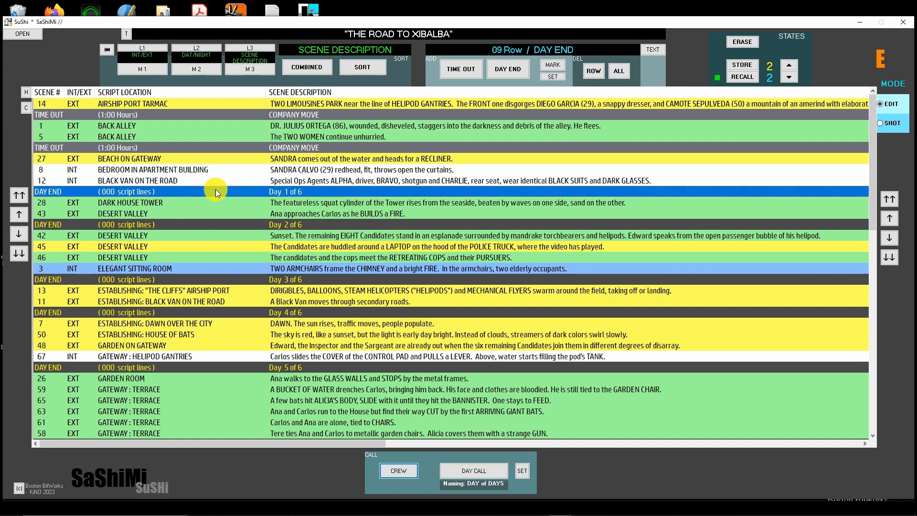
pyautogui.click(466, 471)
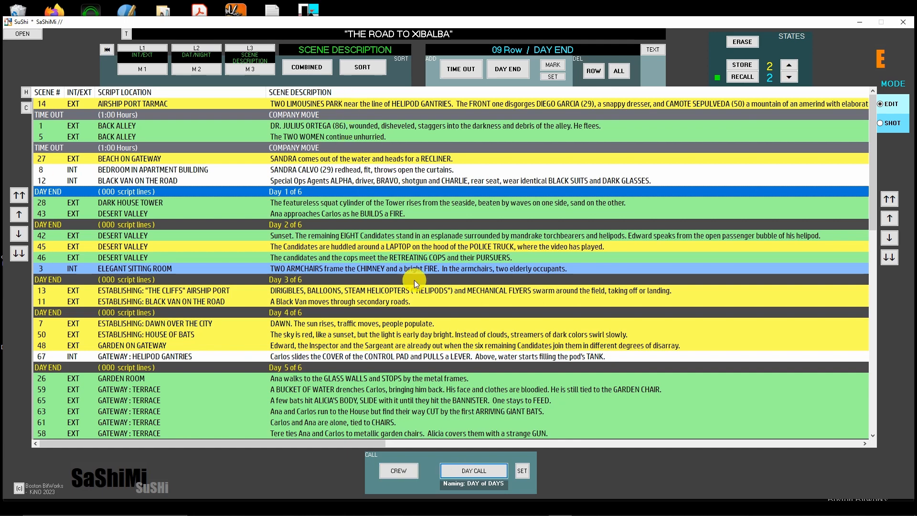
pyautogui.click(484, 472)
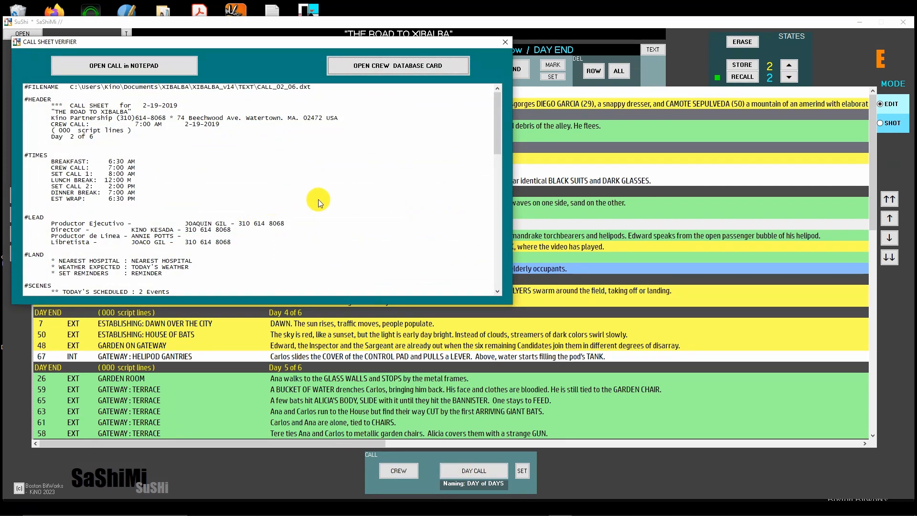
pyautogui.scroll(-5, 349, 186)
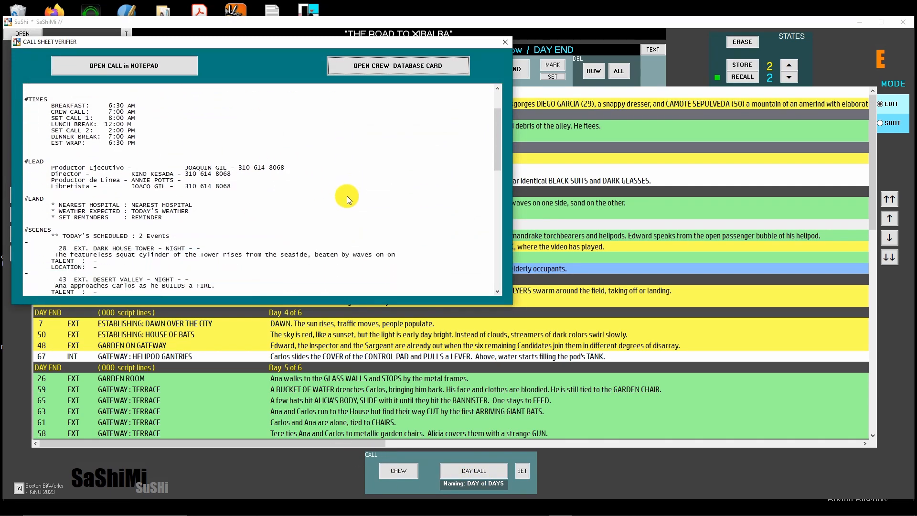
pyautogui.scroll(-4, 348, 206)
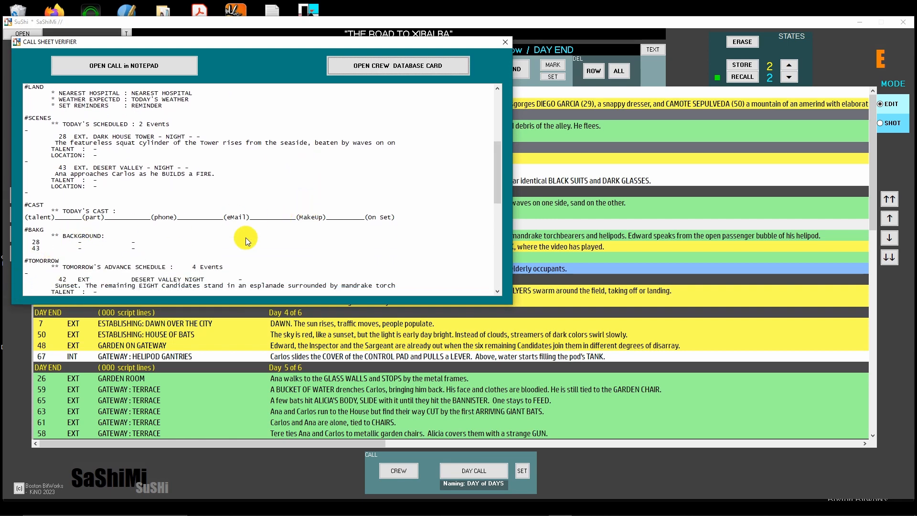
pyautogui.scroll(-1, 210, 241)
pyautogui.scroll(-7, 211, 241)
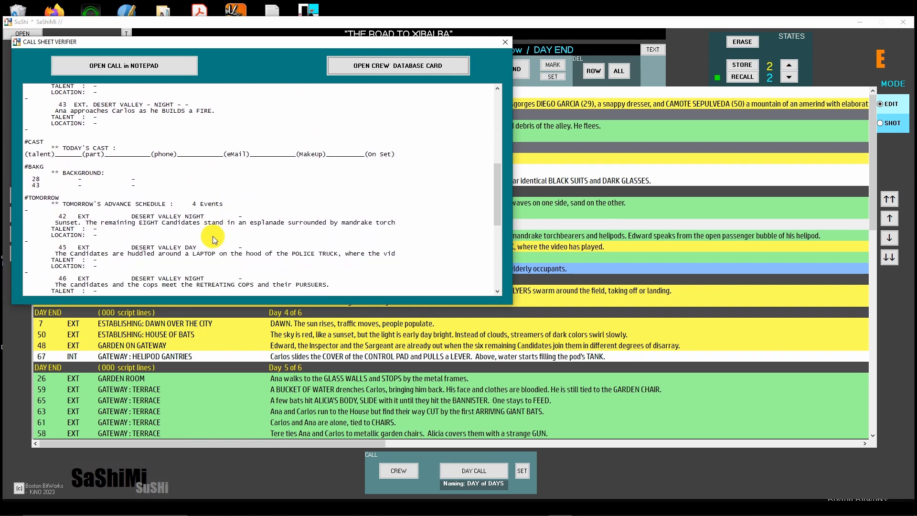
pyautogui.scroll(-3, 213, 237)
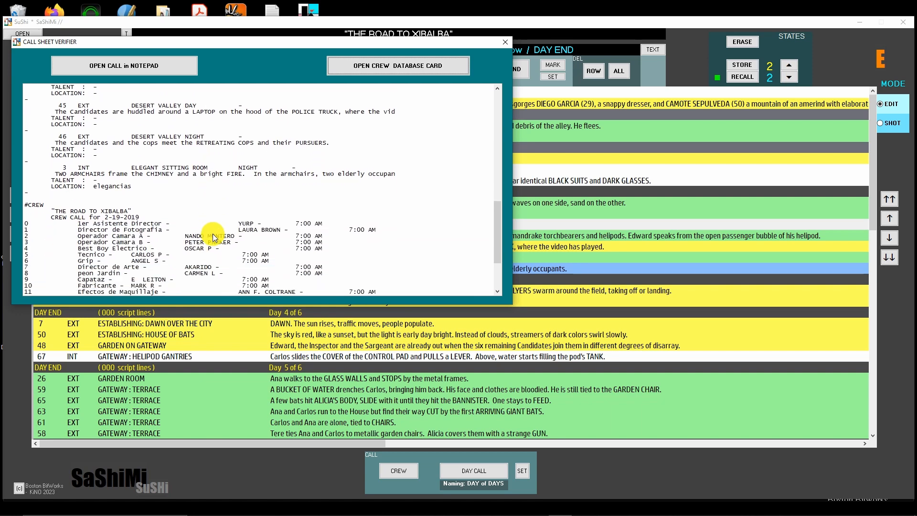
pyautogui.scroll(-4, 213, 237)
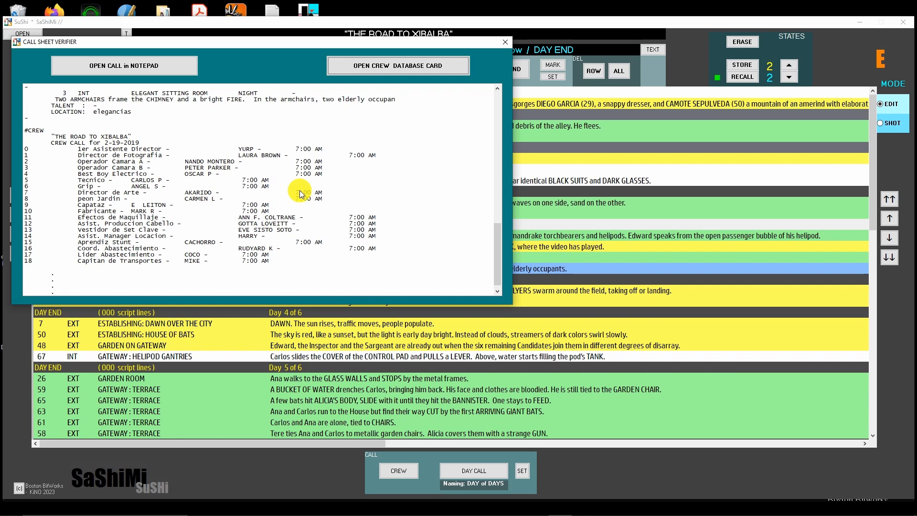
# Check the crew database card from the call sheet verifier, close it, and recheck the call sheet
pyautogui.click(406, 67)
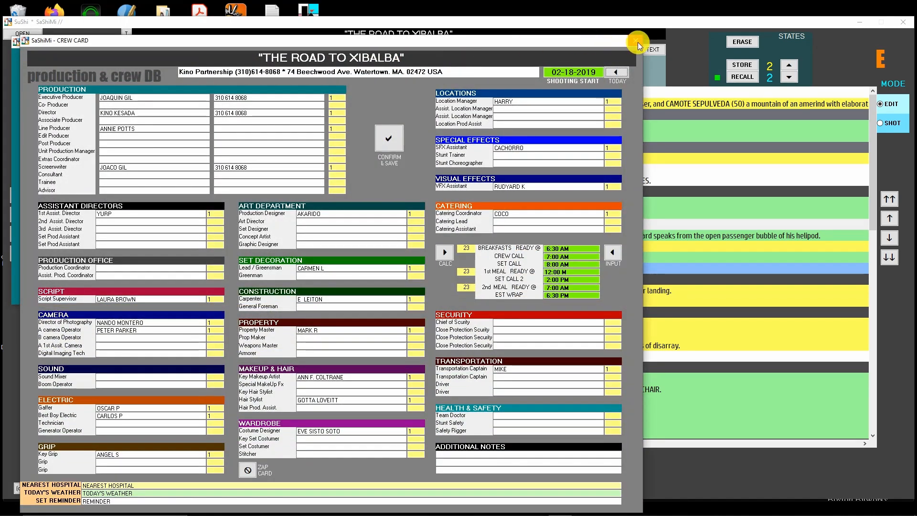
pyautogui.click(637, 43)
pyautogui.scroll(5, 333, 192)
pyautogui.scroll(3, 333, 192)
pyautogui.scroll(-10, 332, 186)
pyautogui.scroll(-1, 333, 177)
# Open the call sheet in Notepad and set the Efectos de Maquillaje crew call time to 5:00 AM
pyautogui.click(116, 66)
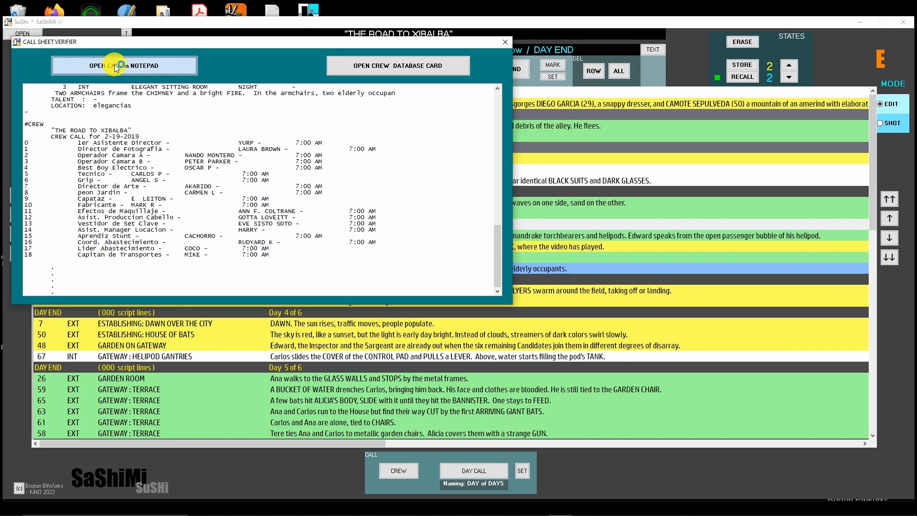
pyautogui.scroll(-13, 659, 205)
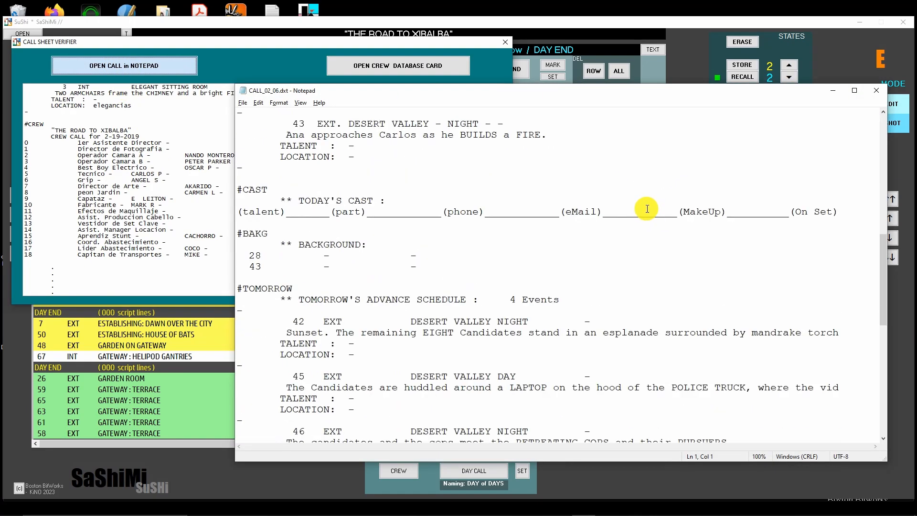
pyautogui.scroll(-14, 648, 211)
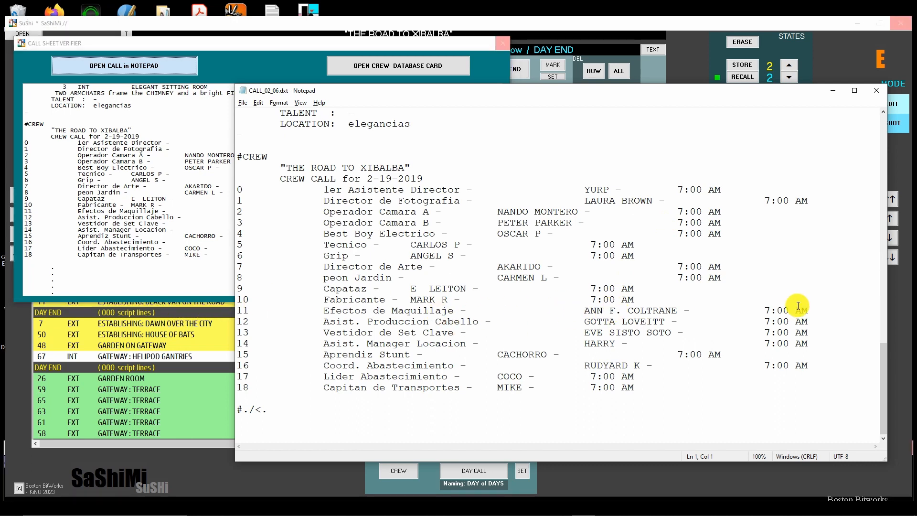
pyautogui.moveTo(764, 310); pyautogui.dragTo(772, 310)
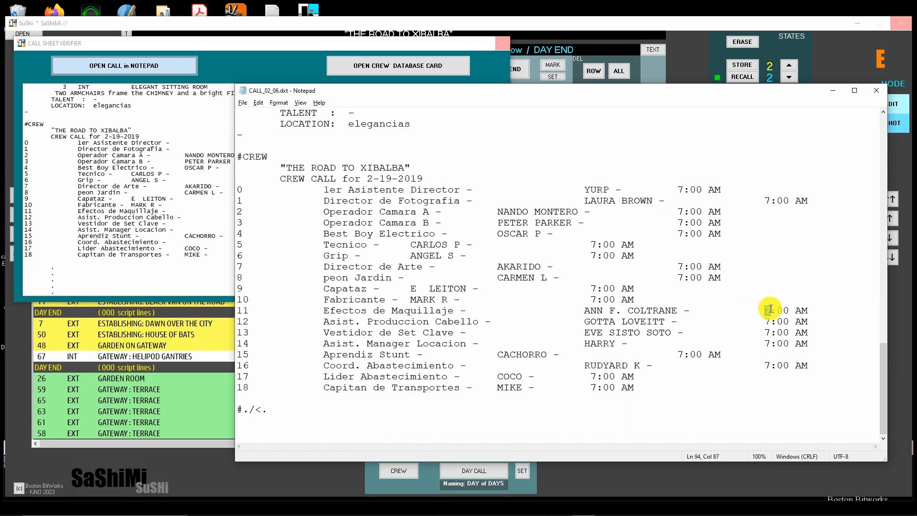
pyautogui.write('5')
pyautogui.click(635, 289)
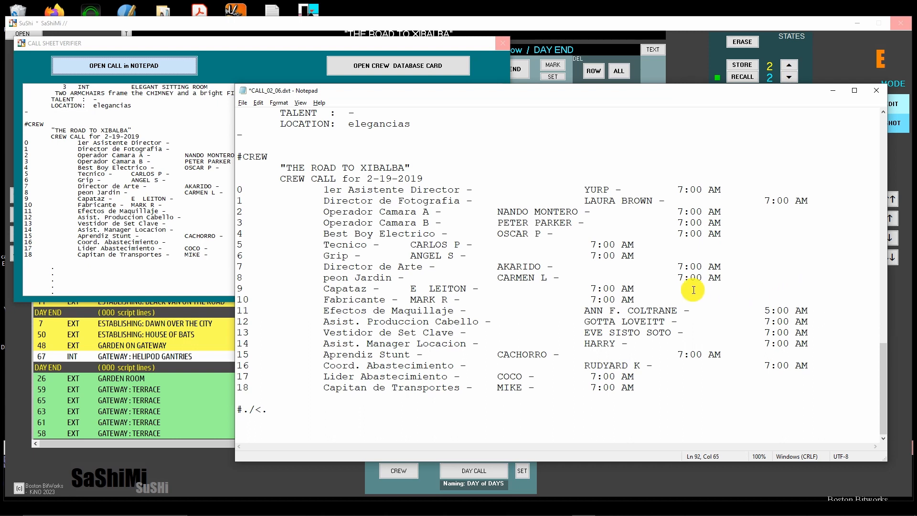
# Save the edited call sheet CALL_02_06 and close it to return to the scene schedule
pyautogui.click(243, 103)
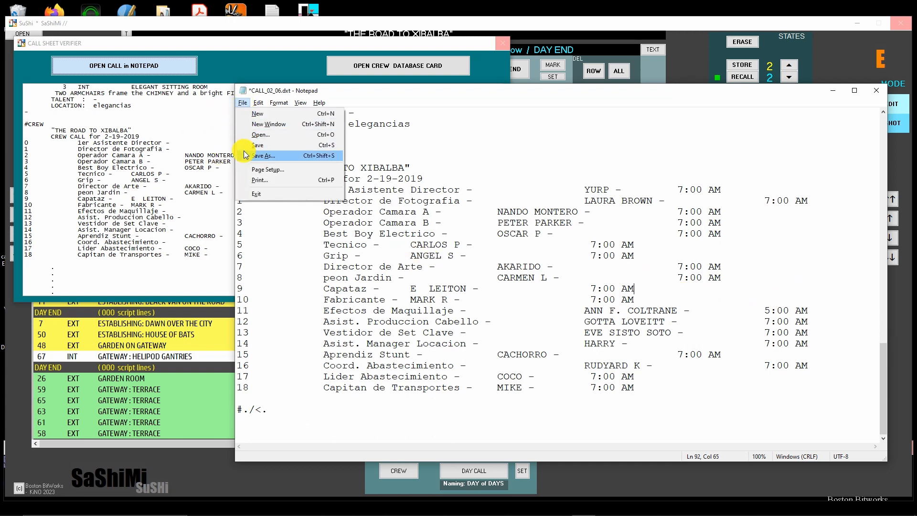
pyautogui.click(245, 146)
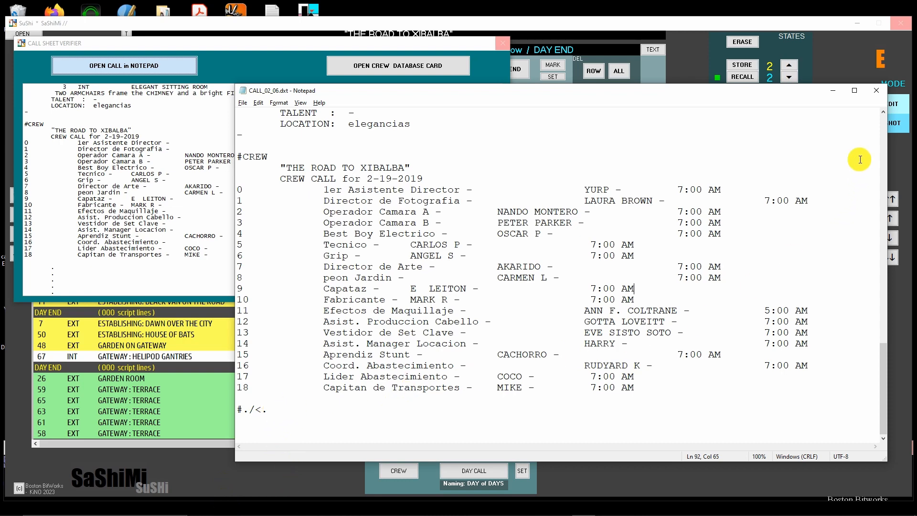
pyautogui.click(876, 95)
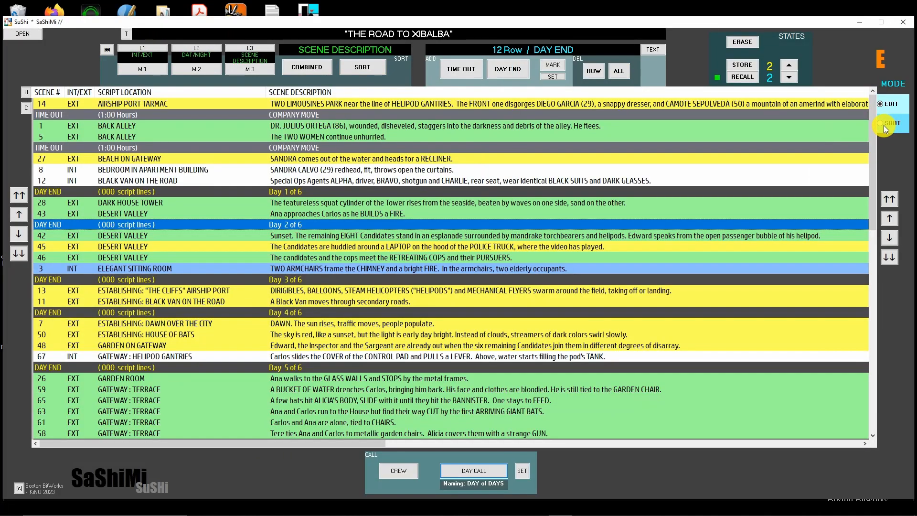
# Switch the schedule to SHOT mode, display the script text of scene 1 (BACK ALLEY), and close the text display
pyautogui.click(884, 125)
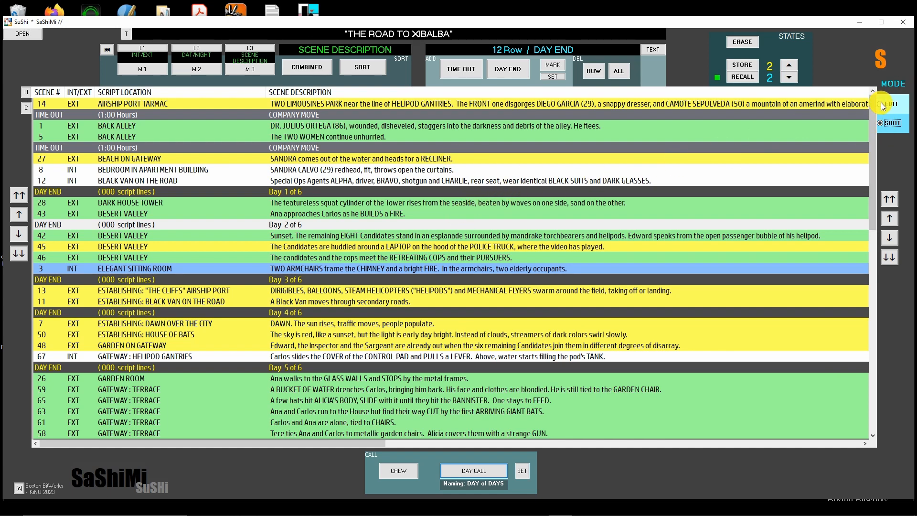
pyautogui.click(502, 125)
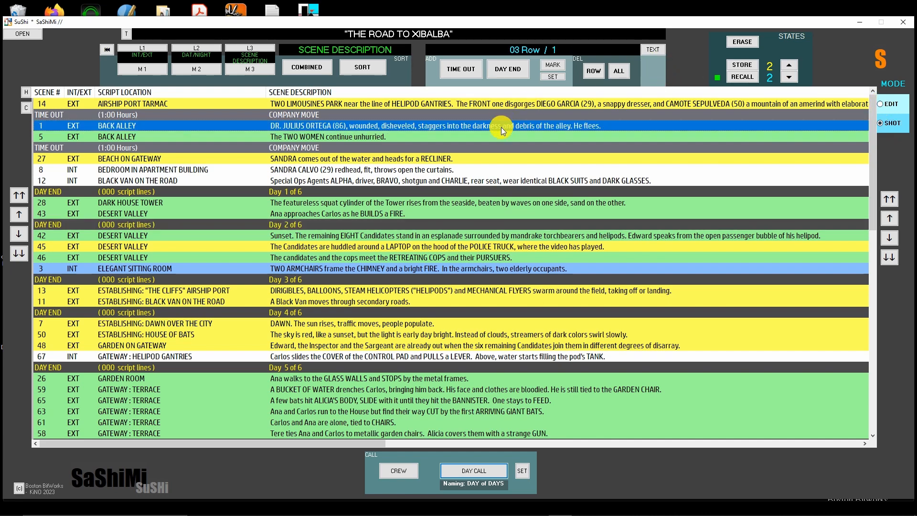
pyautogui.click(652, 51)
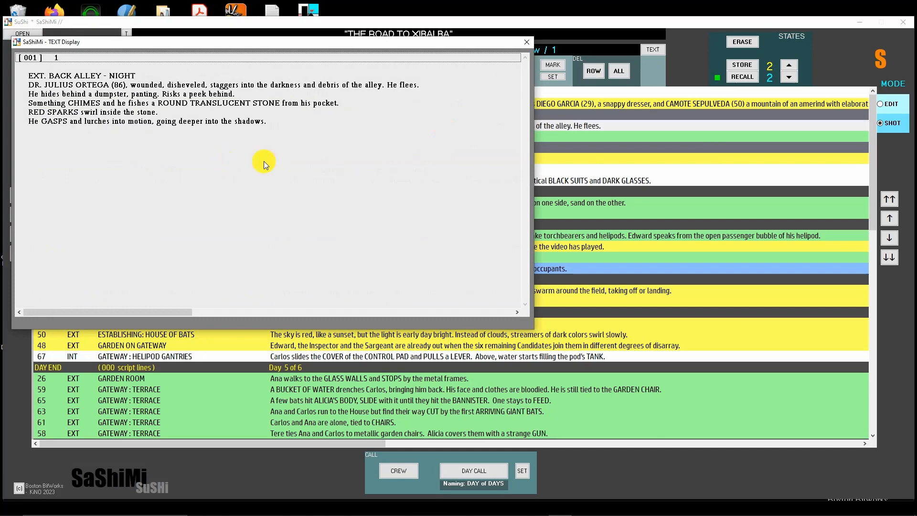
pyautogui.click(527, 42)
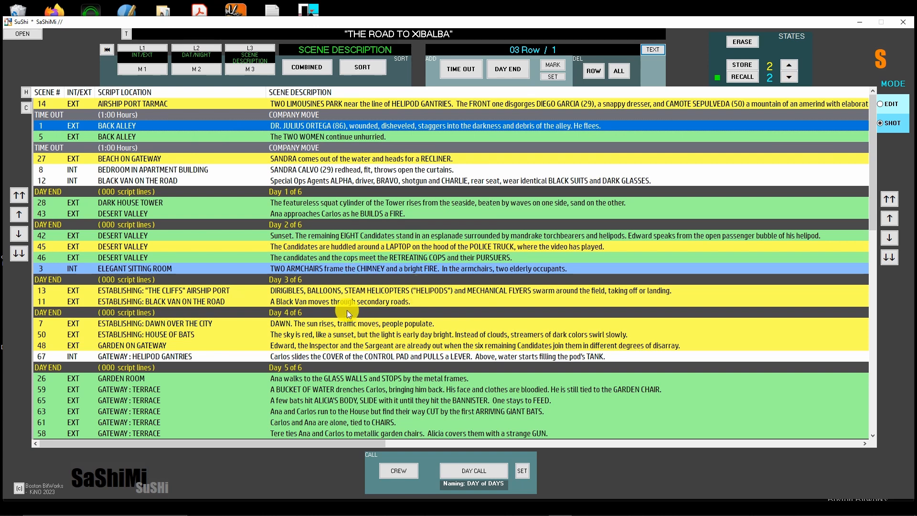
# Open the shooting script and storyboard view of scene 14 (AIRSHIP PORT TARMAC) and look through its shots
pyautogui.click(352, 293)
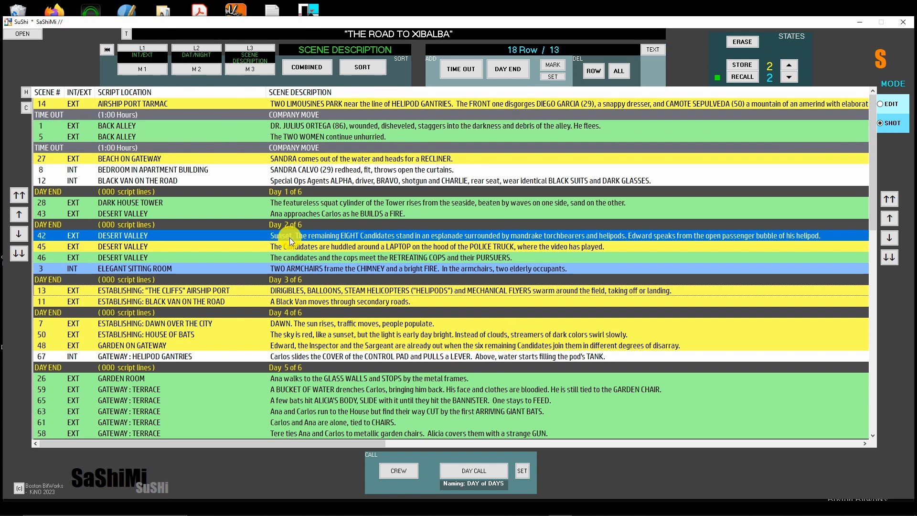
pyautogui.doubleClick(325, 102)
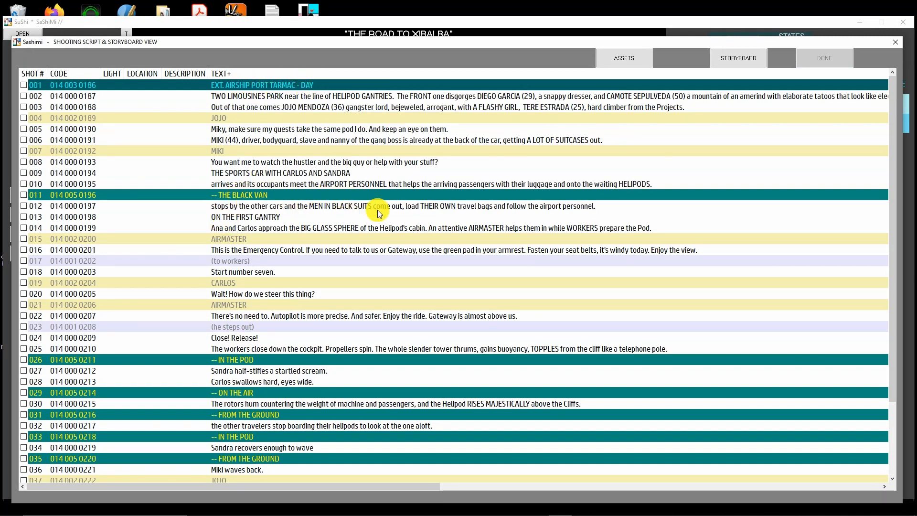
pyautogui.scroll(-3, 386, 219)
pyautogui.scroll(3, 387, 213)
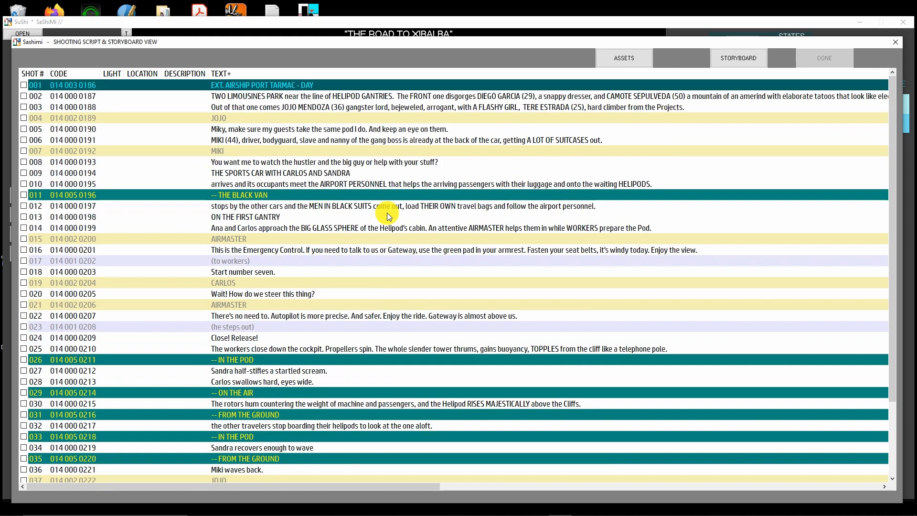
pyautogui.scroll(-3, 558, 219)
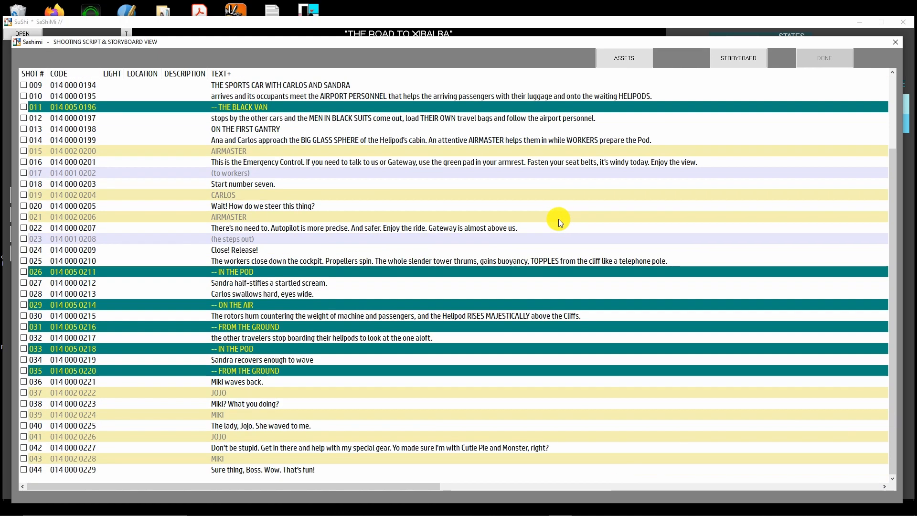
pyautogui.scroll(3, 555, 221)
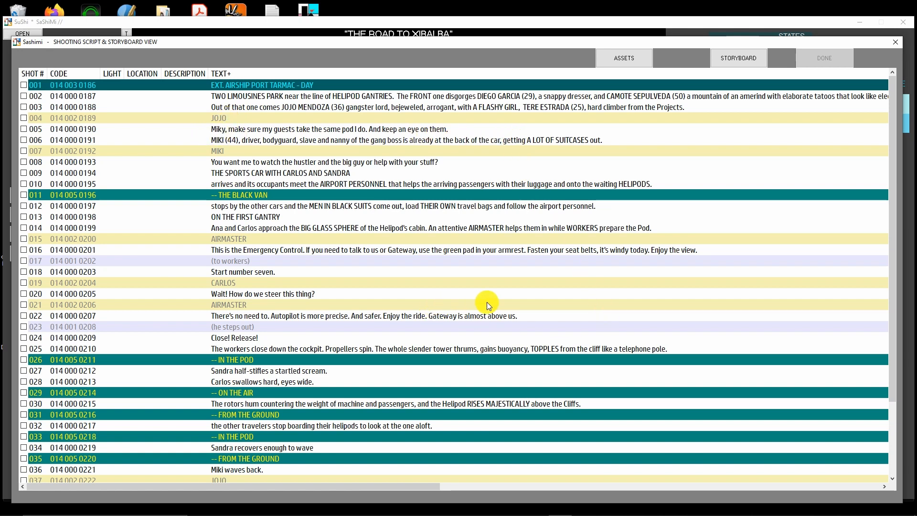
pyautogui.scroll(-3, 462, 296)
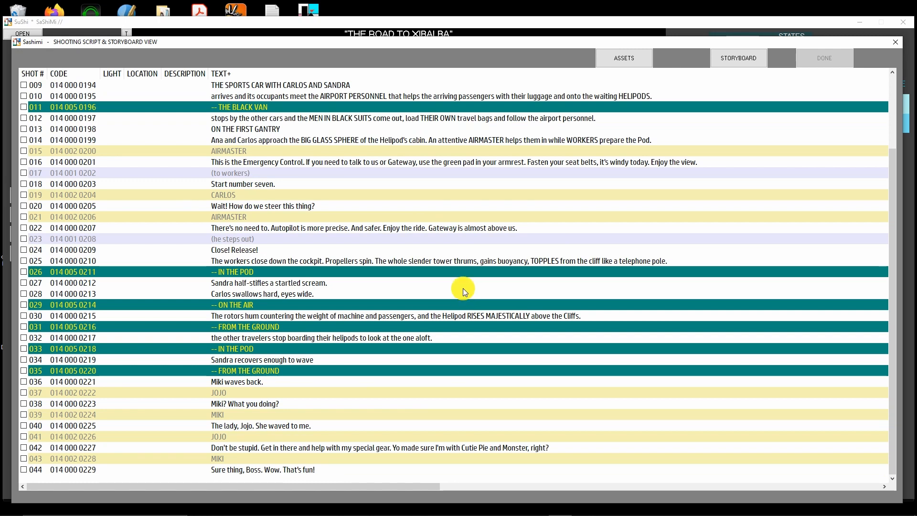
pyautogui.scroll(3, 469, 286)
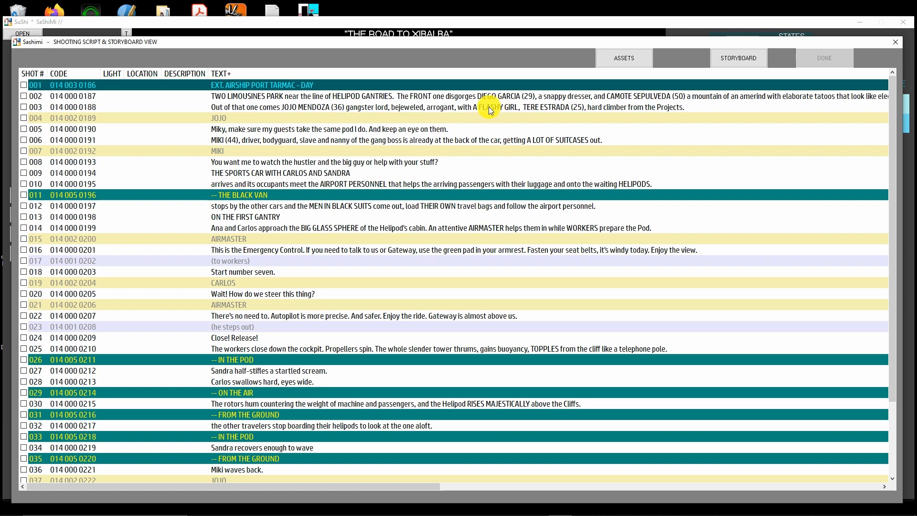
pyautogui.click(506, 108)
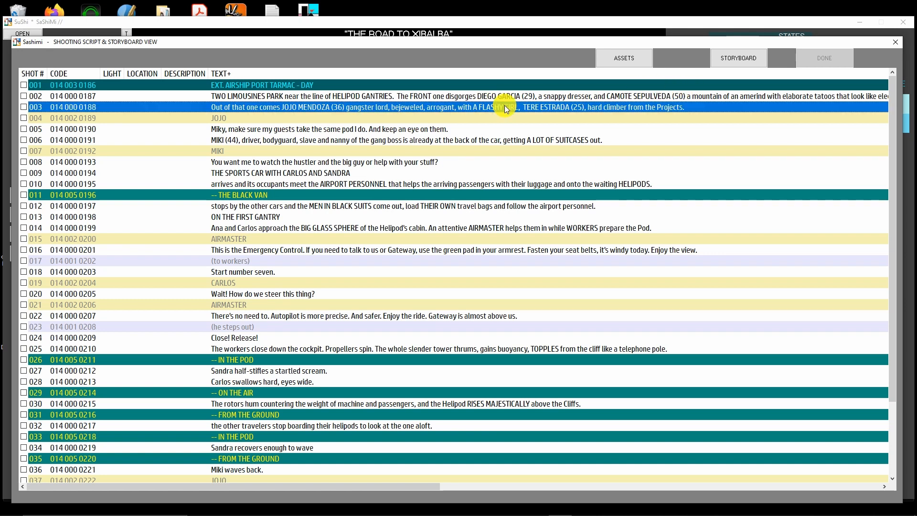
pyautogui.click(222, 128)
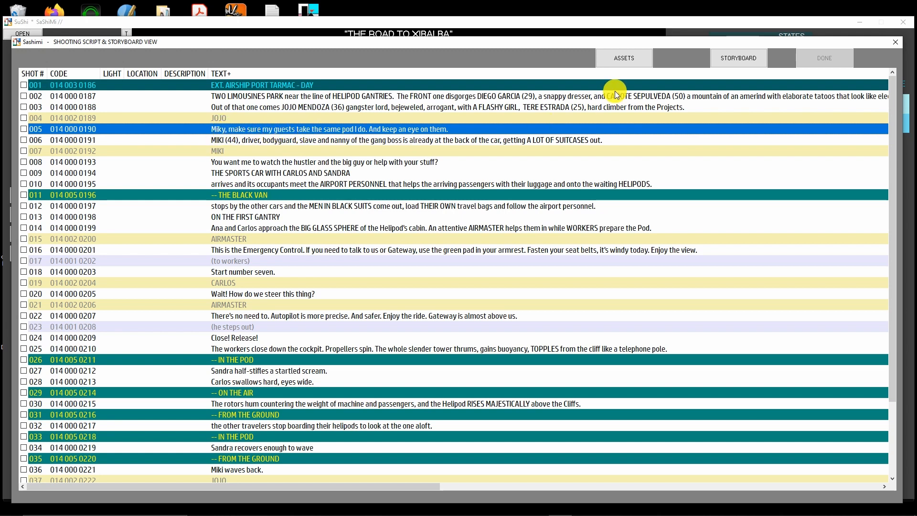
pyautogui.click(627, 56)
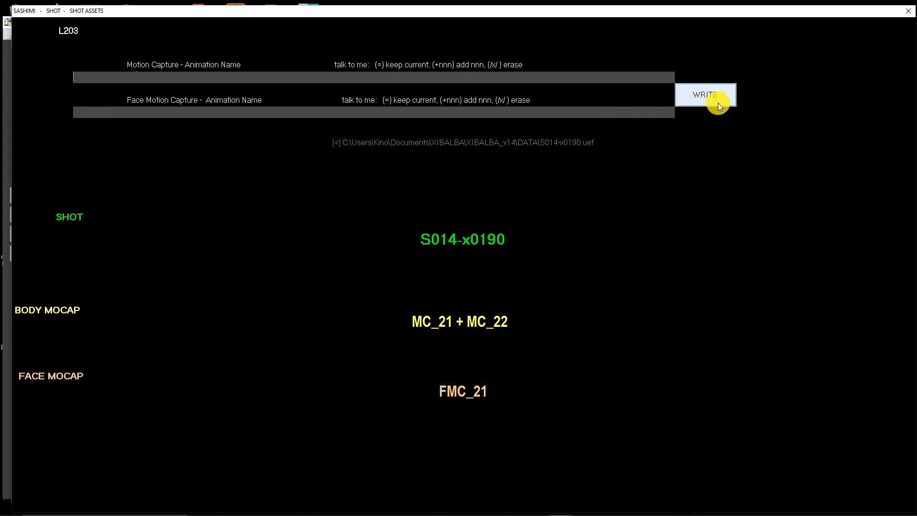
pyautogui.click(99, 78)
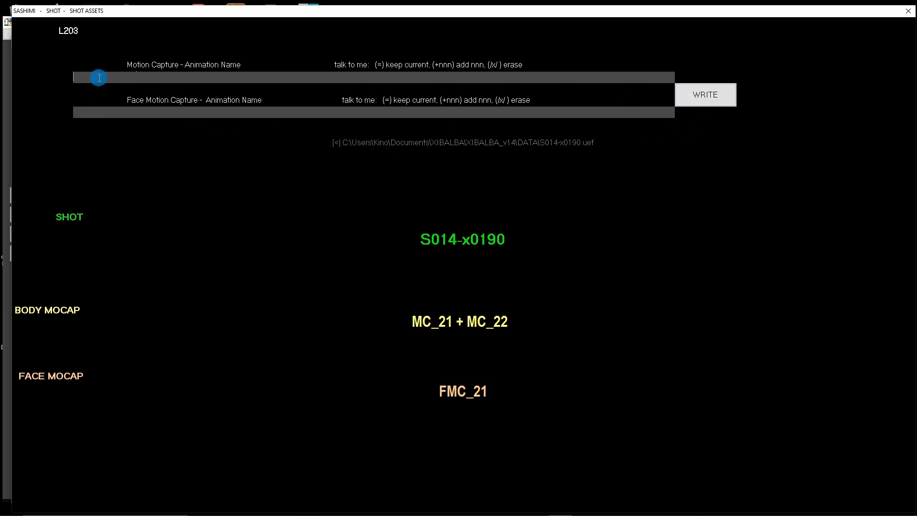
pyautogui.write('=')
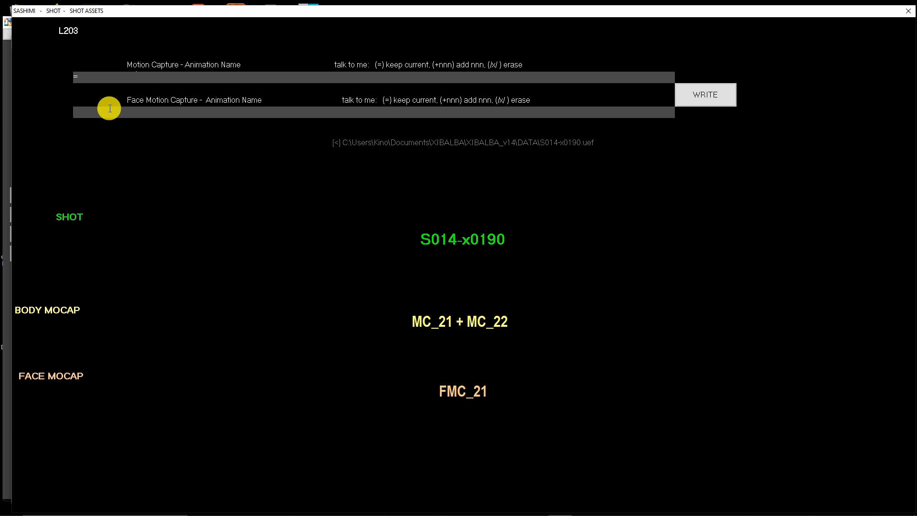
pyautogui.write('+')
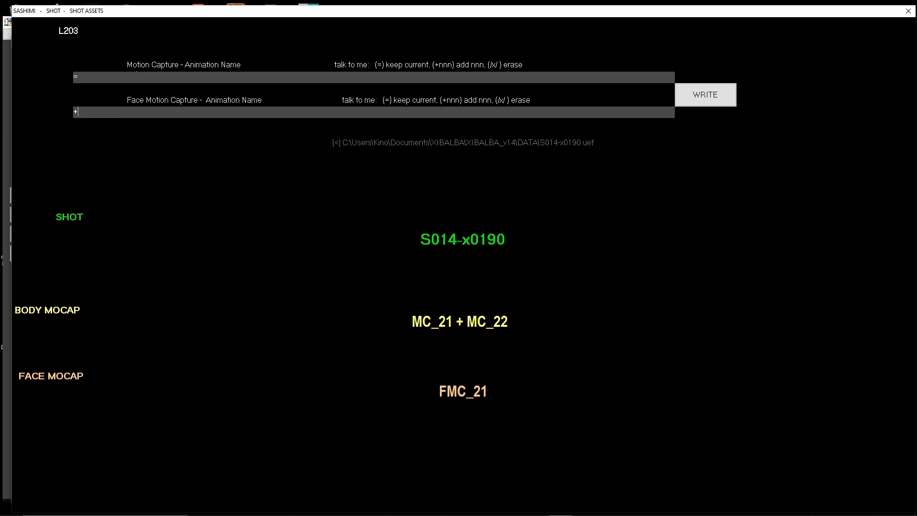
pyautogui.write('FMC_23')
pyautogui.click(706, 95)
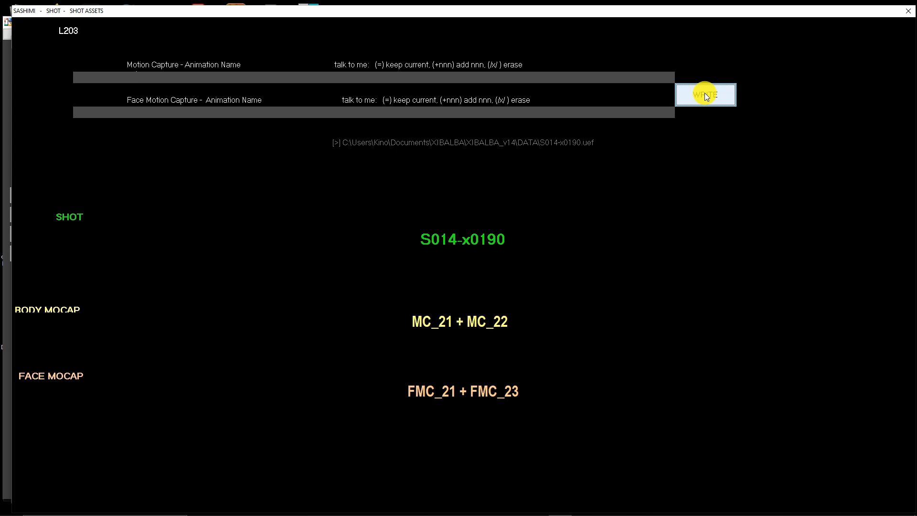
pyautogui.click(705, 95)
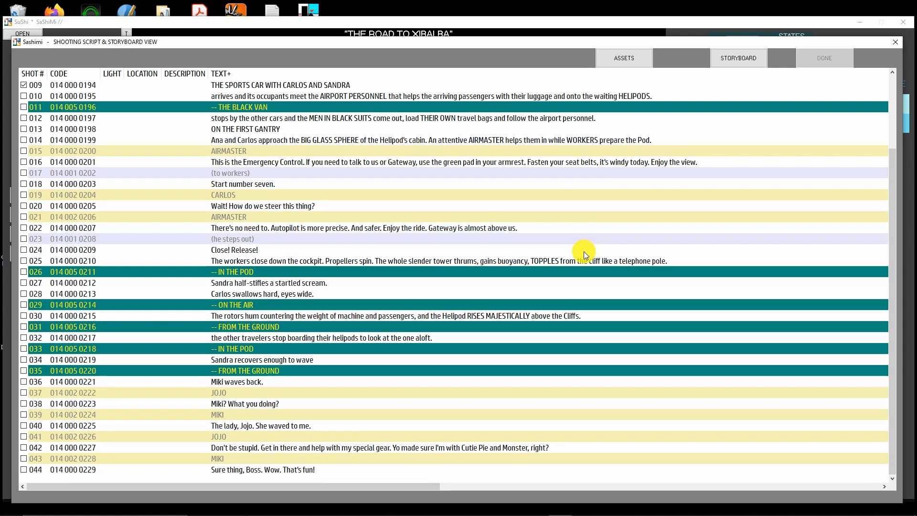
pyautogui.scroll(3, 583, 251)
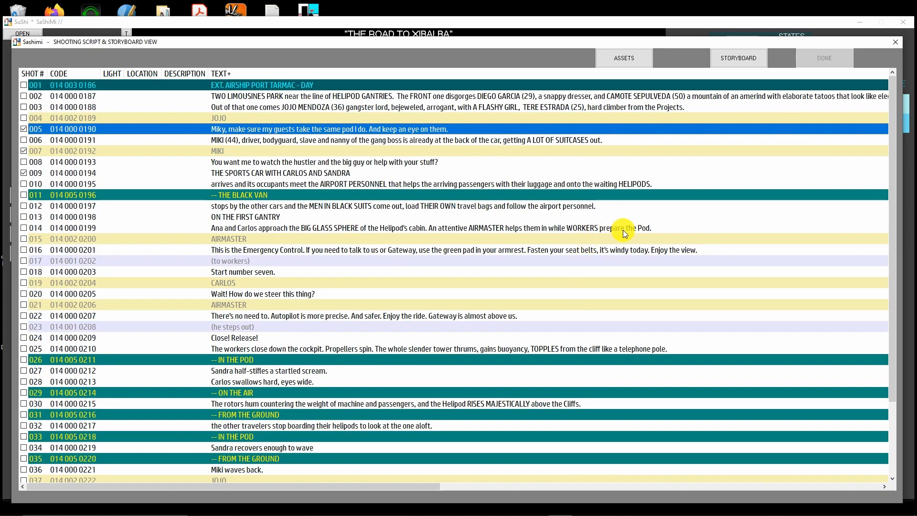
pyautogui.scroll(-2, 622, 233)
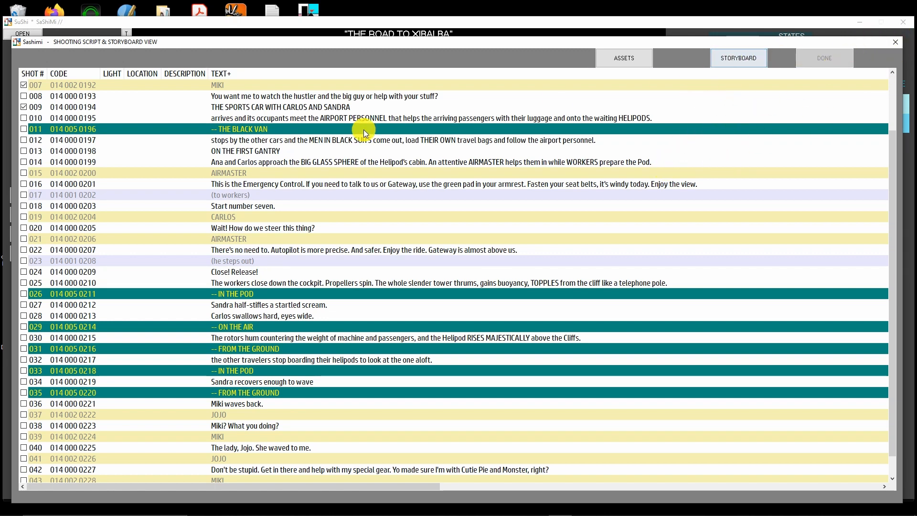
# View the storyboard of scene 14 (AIRSHIP PORT TARMAC), close it, and return to the scene schedule
pyautogui.click(747, 57)
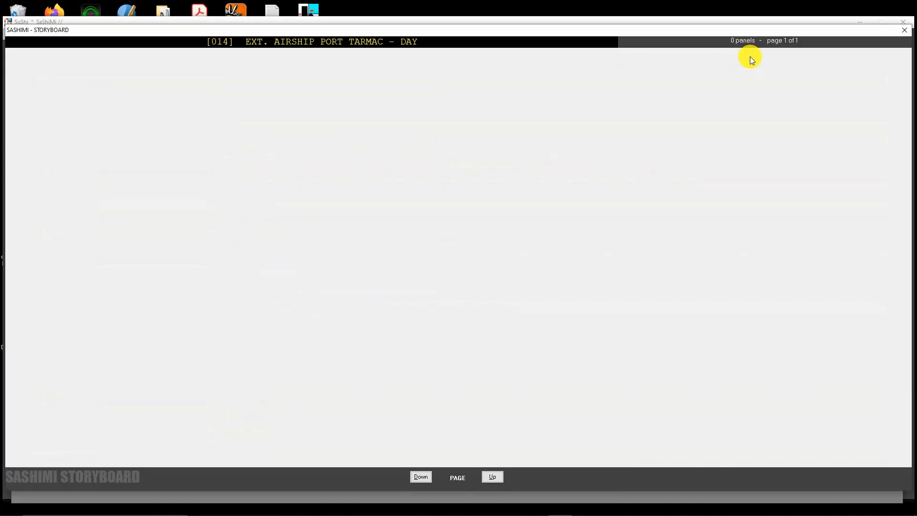
pyautogui.click(904, 30)
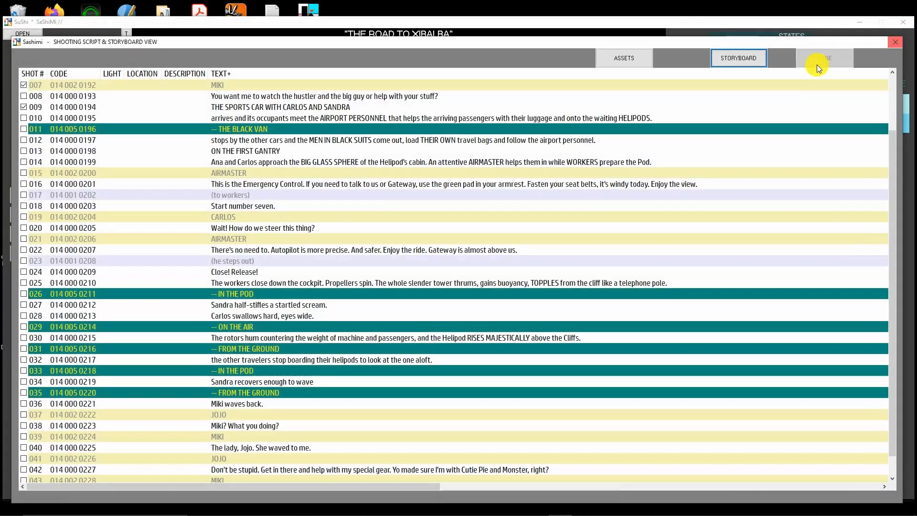
pyautogui.click(895, 44)
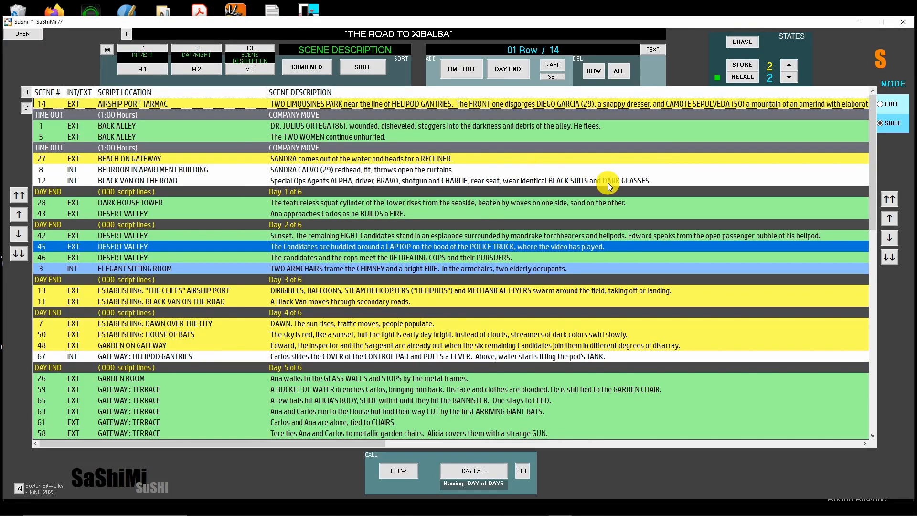